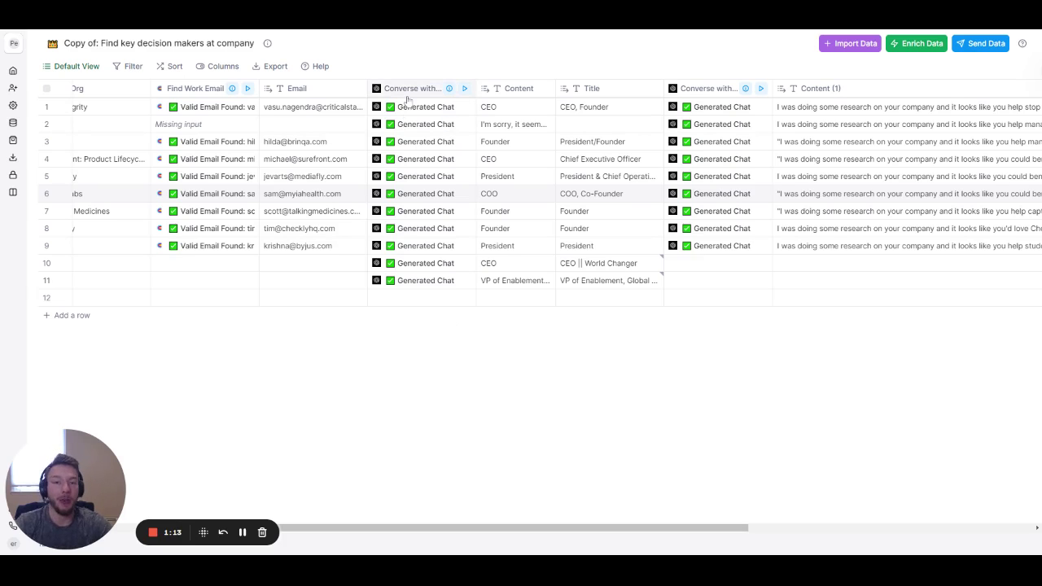
Step: Start a new Converse with ChatGPT enrichment from the AI & GPT-3 category and set its number of messages to 5
click(916, 43)
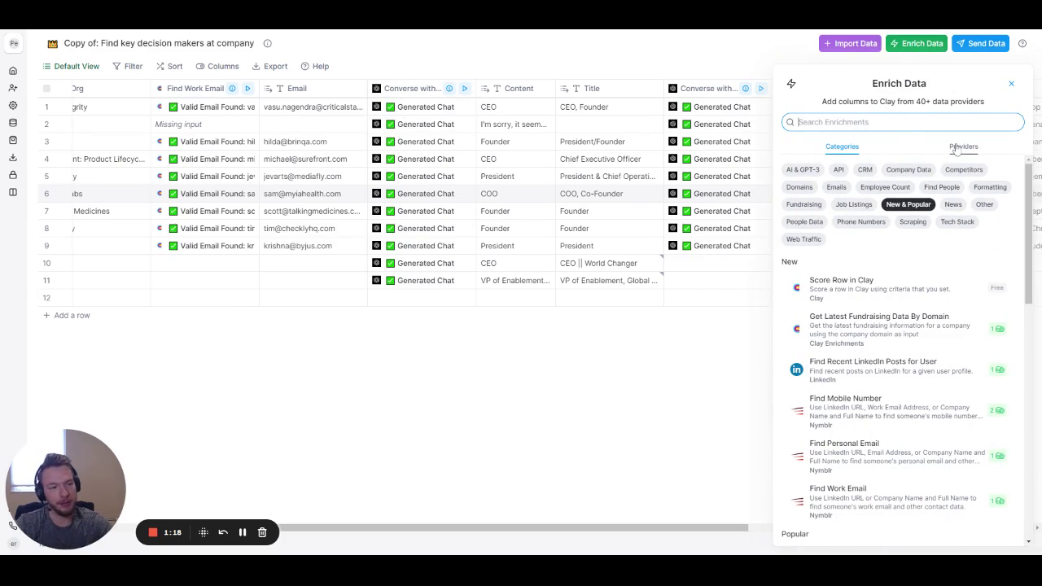
click(802, 170)
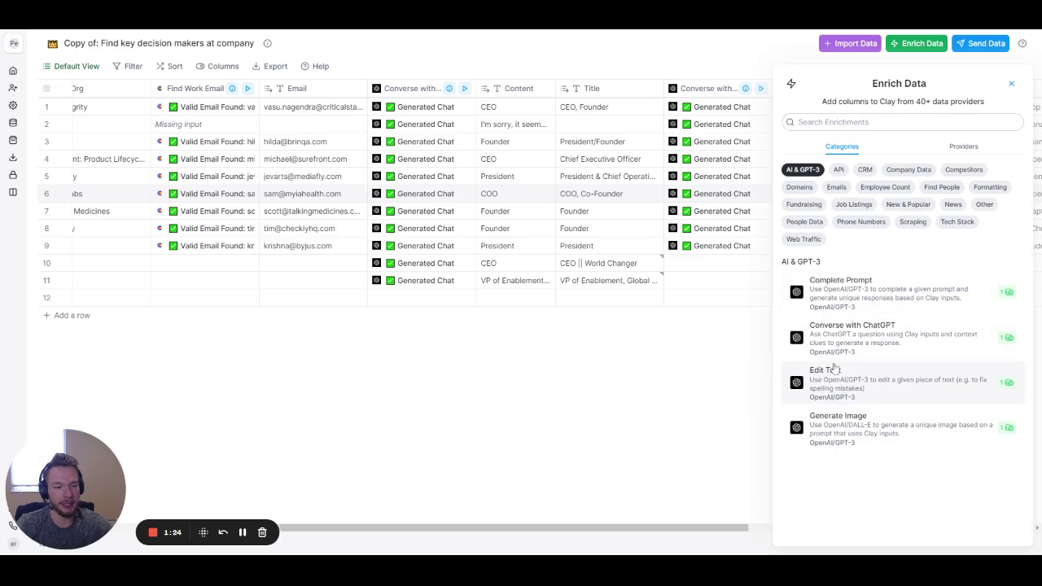
click(853, 341)
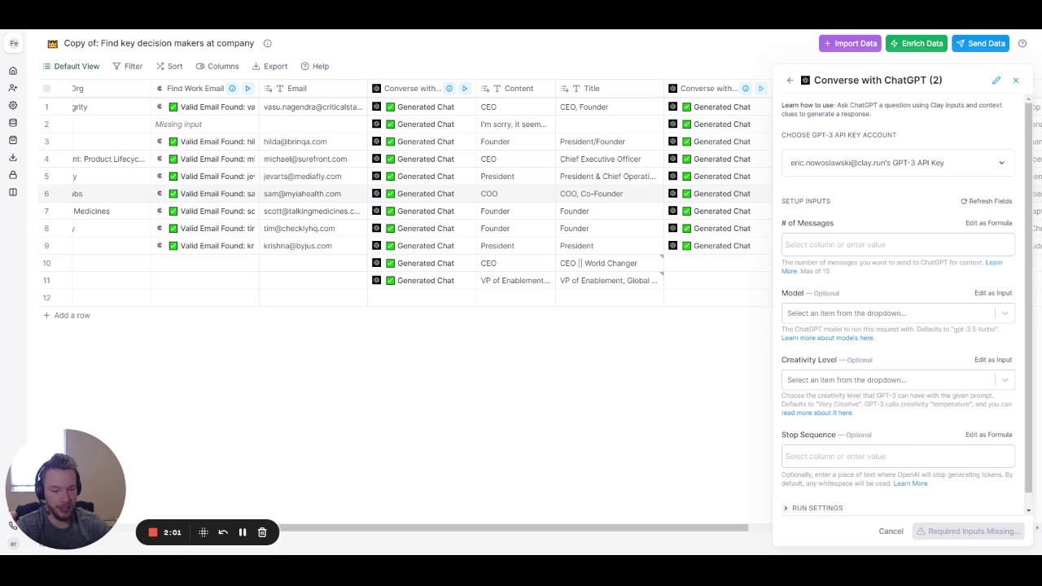
click(898, 244)
text(5)
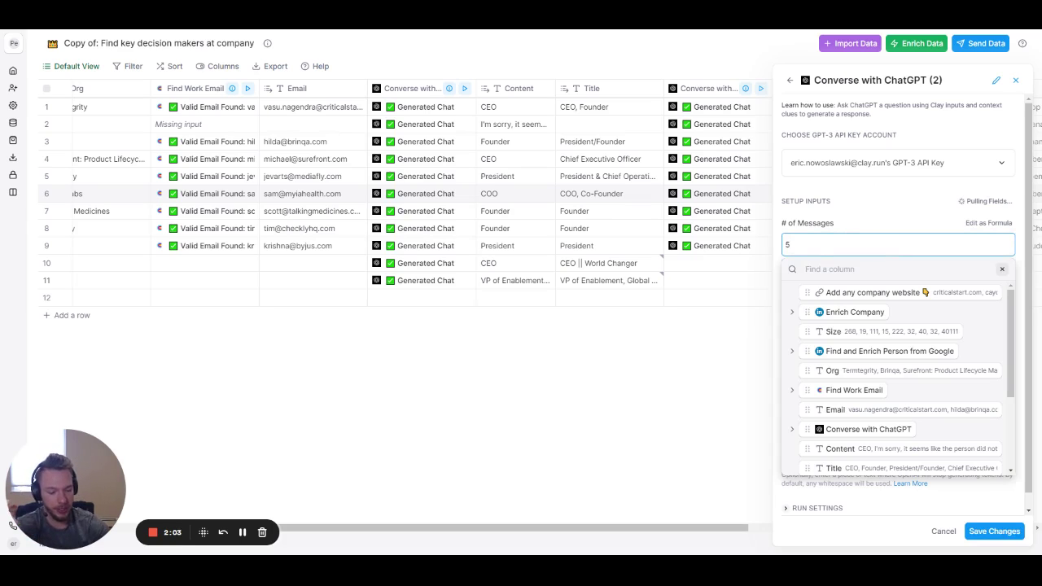
Step: Look through the message fields and the role options for Message #1, and close the new enrichment without saving
scroll(856, 277, down, 3)
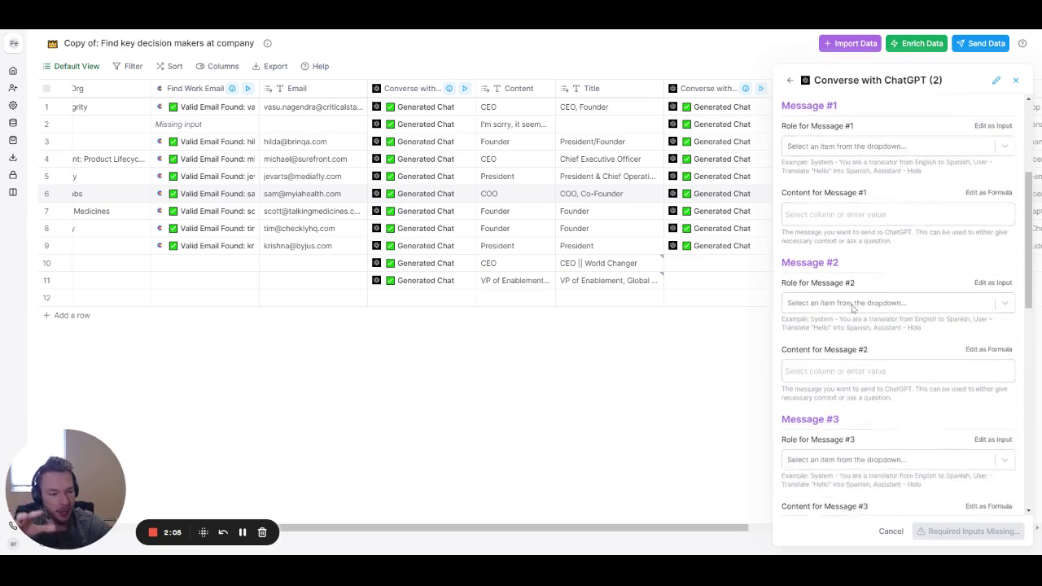
scroll(853, 308, down, 5)
scroll(853, 308, up, 8)
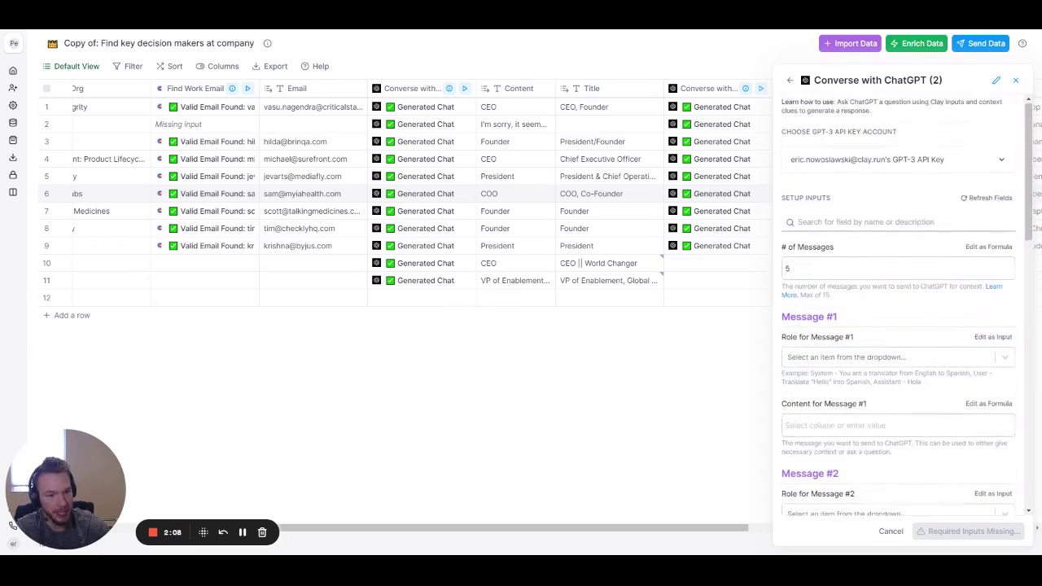
scroll(875, 395, down, 2)
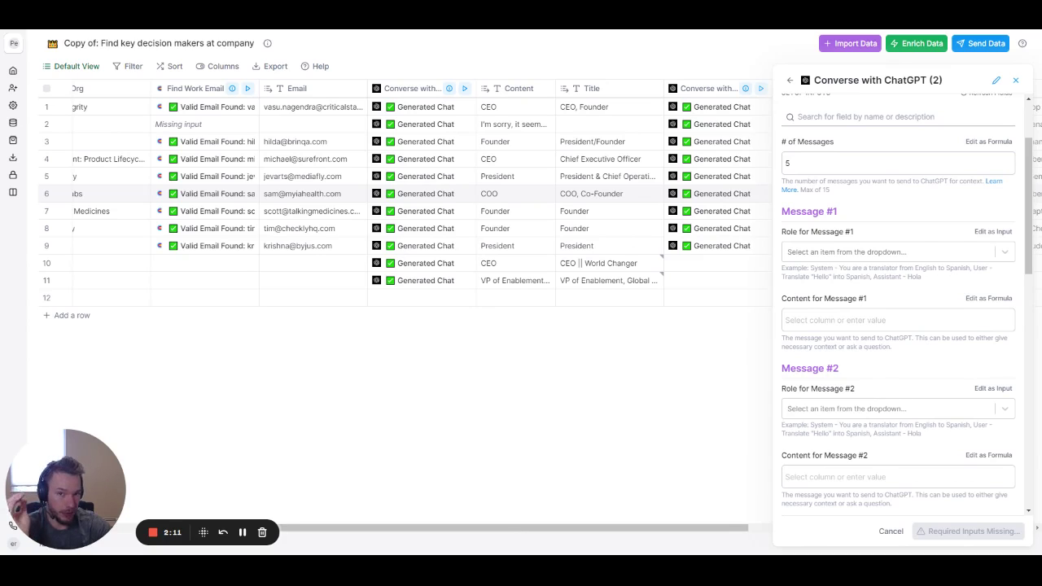
click(830, 254)
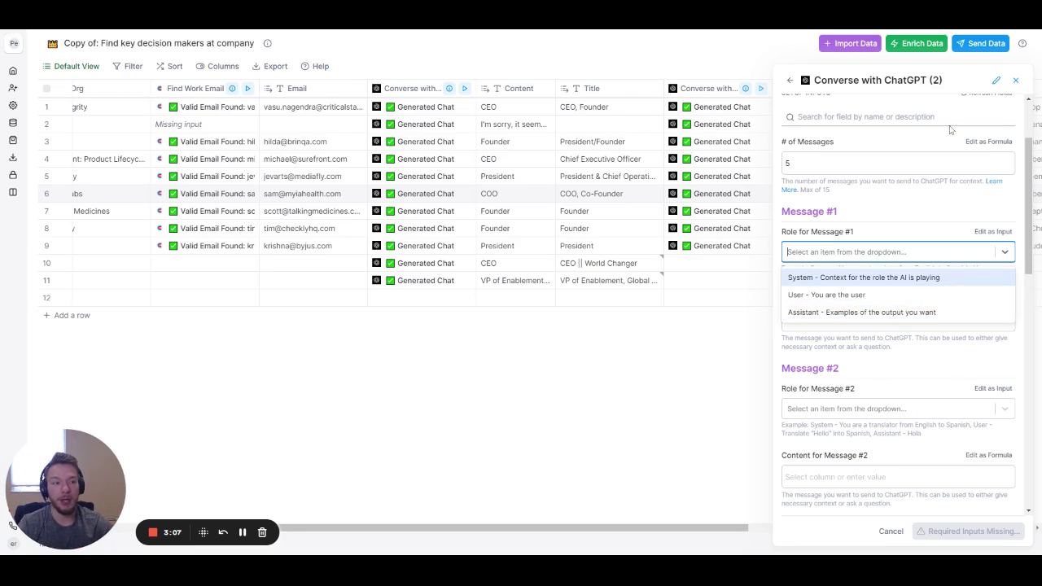
click(1015, 79)
click(1015, 79)
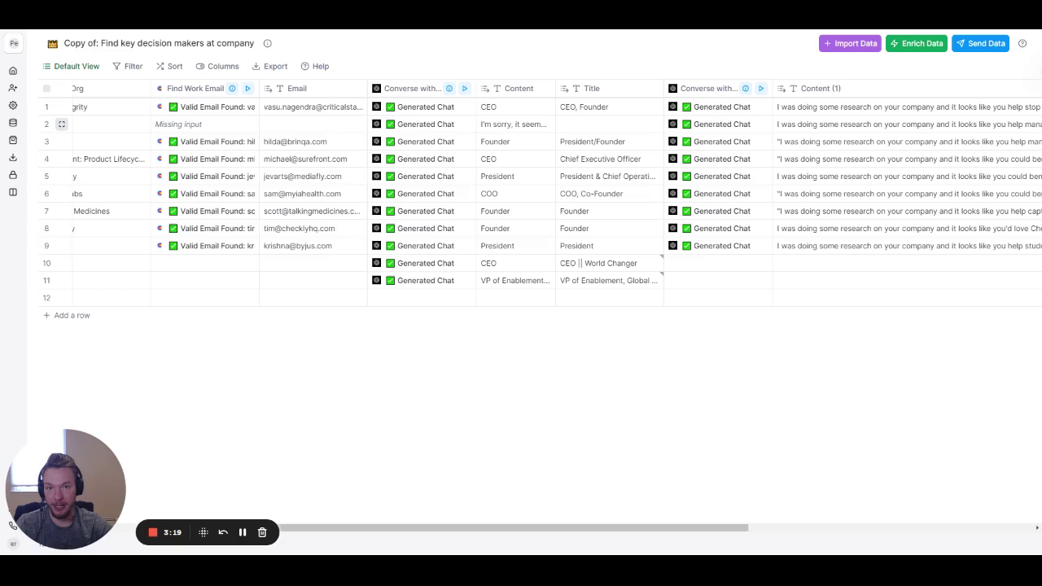
Step: Examine the first Converse with ChatGPT column's settings, covering the roles and contents of Messages #1 to #10, the model and the creativity level
click(430, 90)
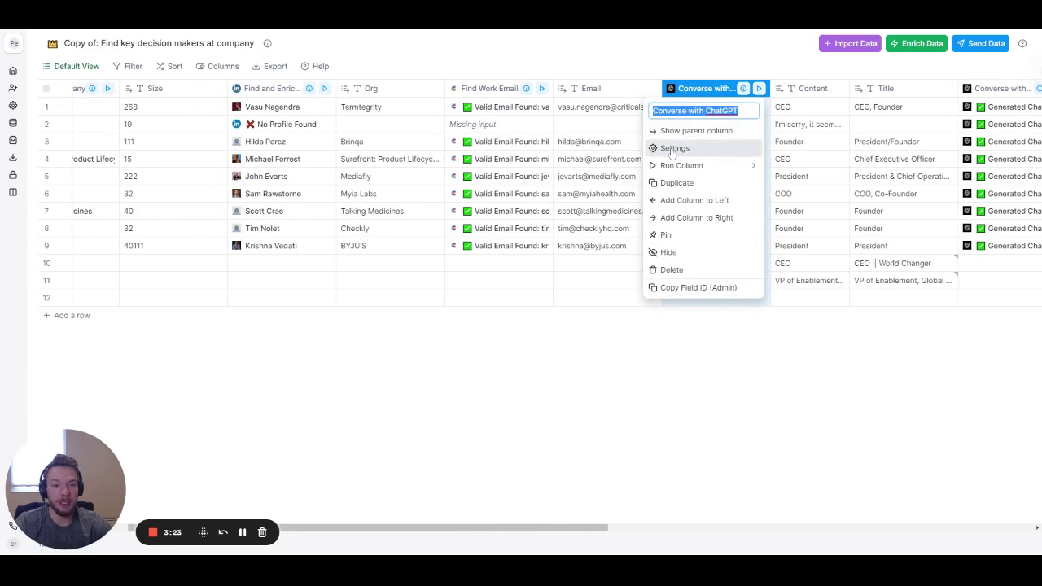
click(672, 147)
scroll(867, 240, down, 4)
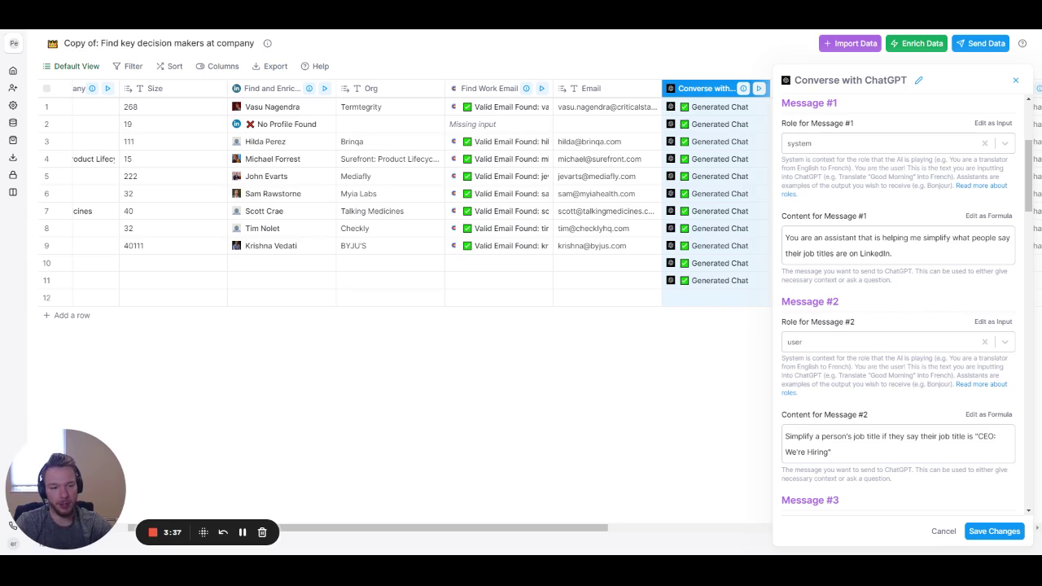
scroll(916, 245, down, 2)
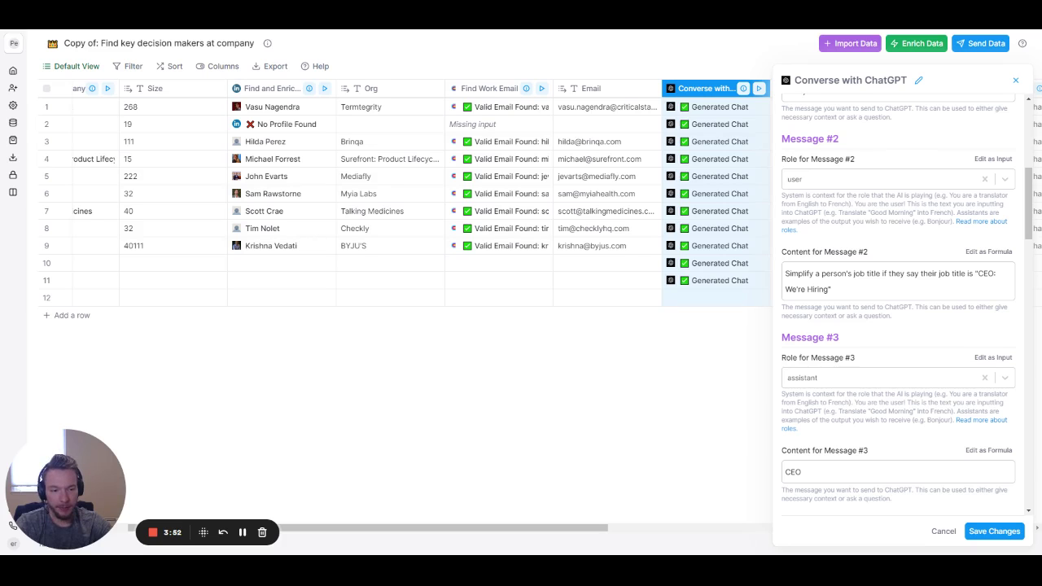
scroll(817, 214, down, 2)
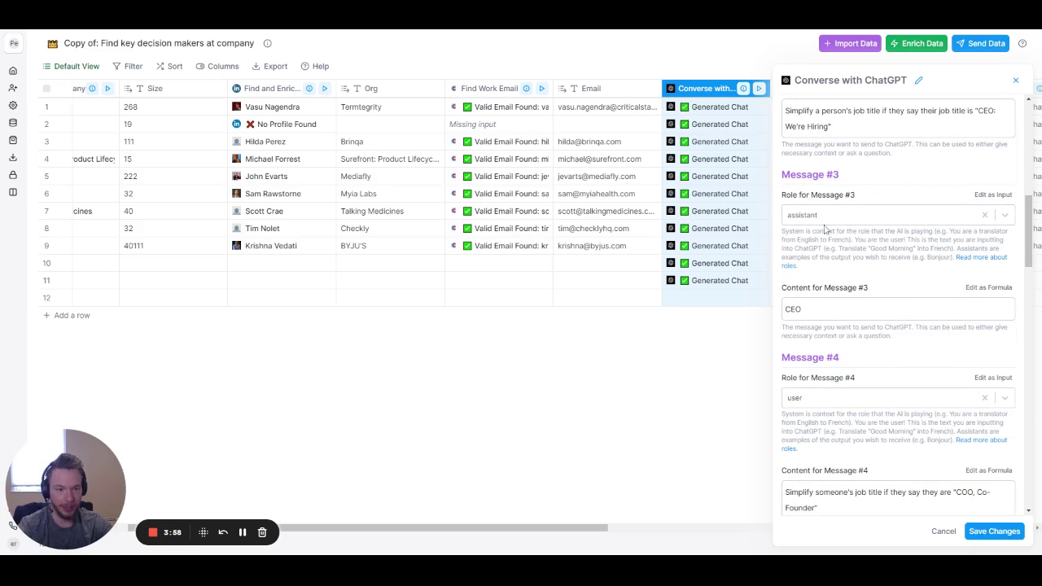
scroll(822, 322, down, 5)
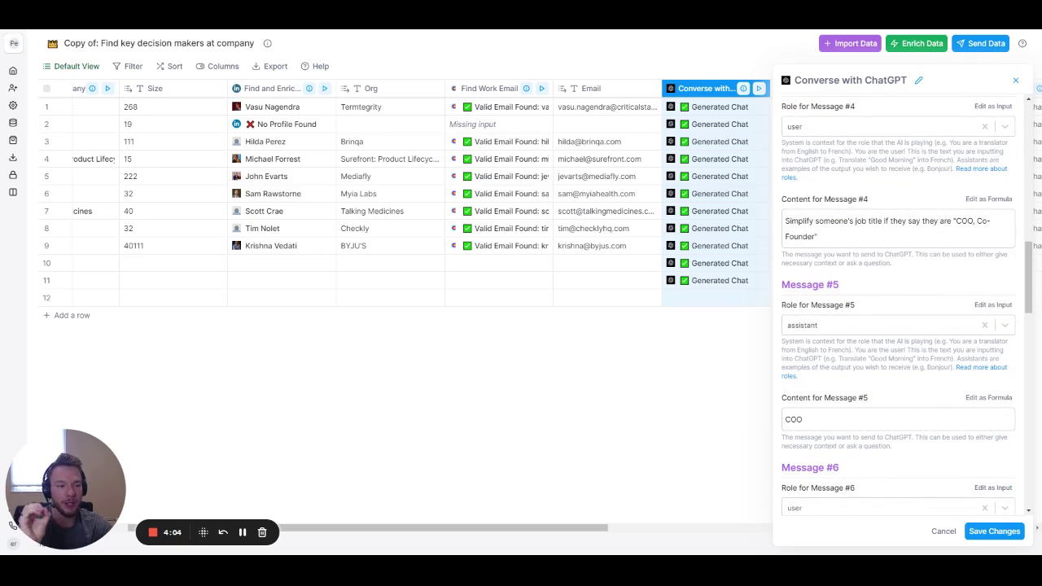
scroll(838, 224, down, 3)
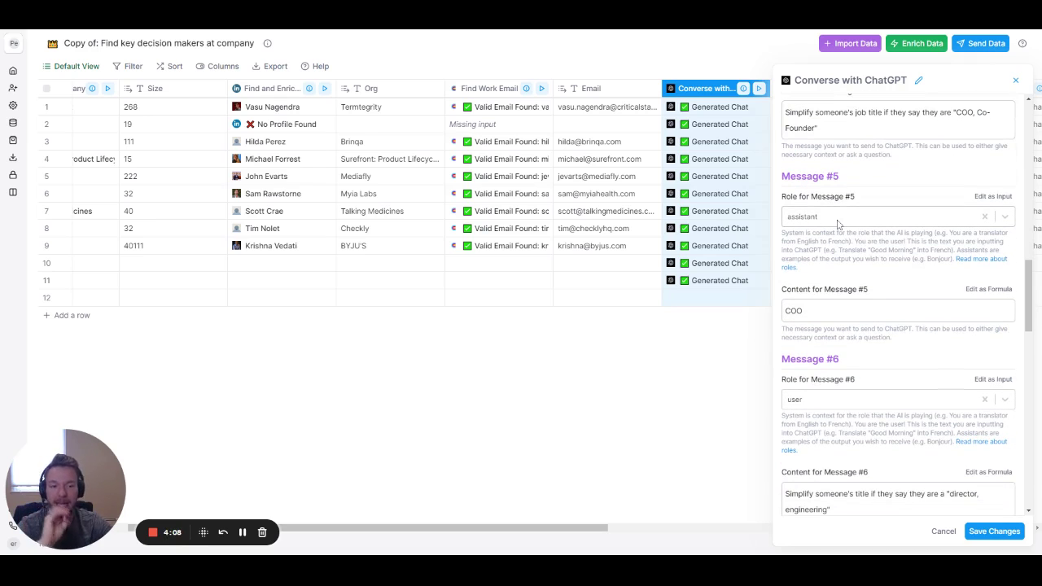
scroll(832, 306, down, 7)
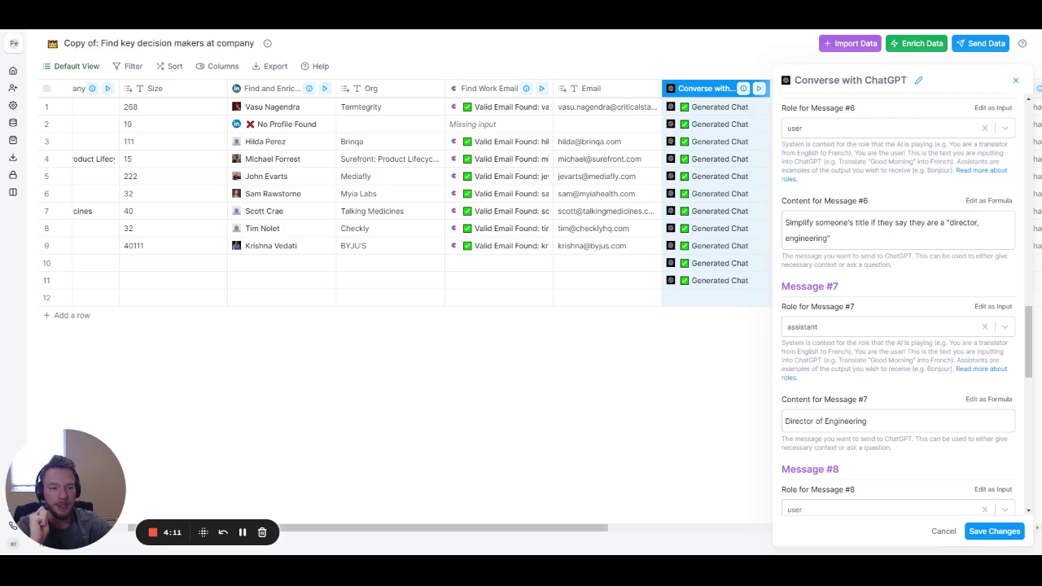
scroll(833, 307, down, 3)
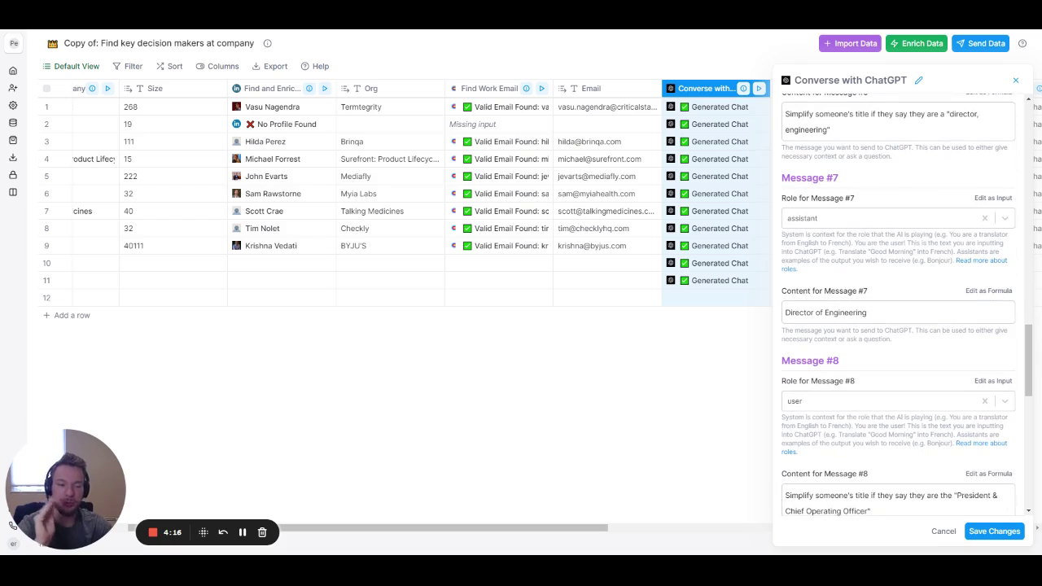
scroll(834, 307, down, 6)
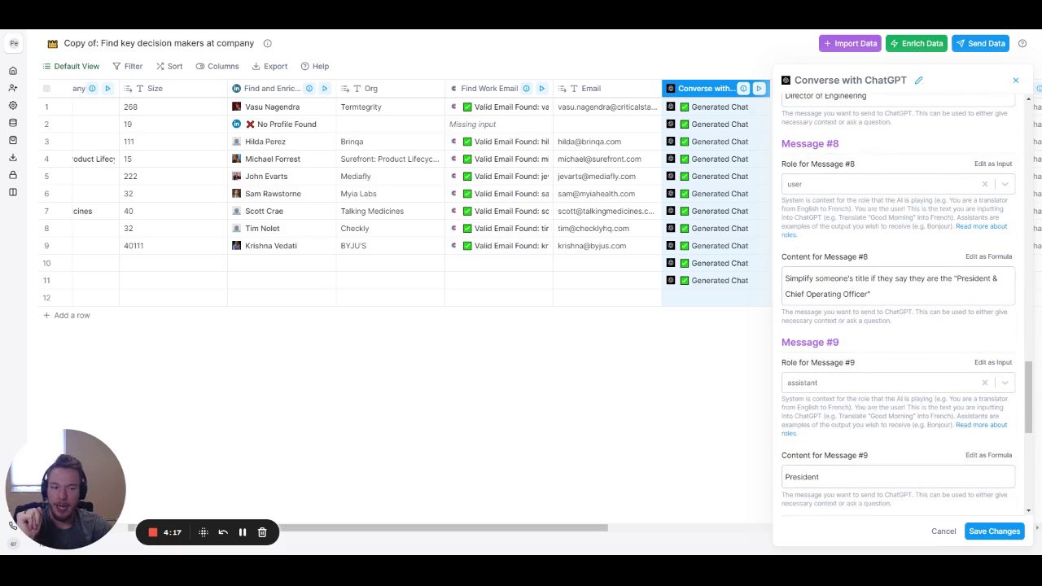
scroll(863, 367, down, 9)
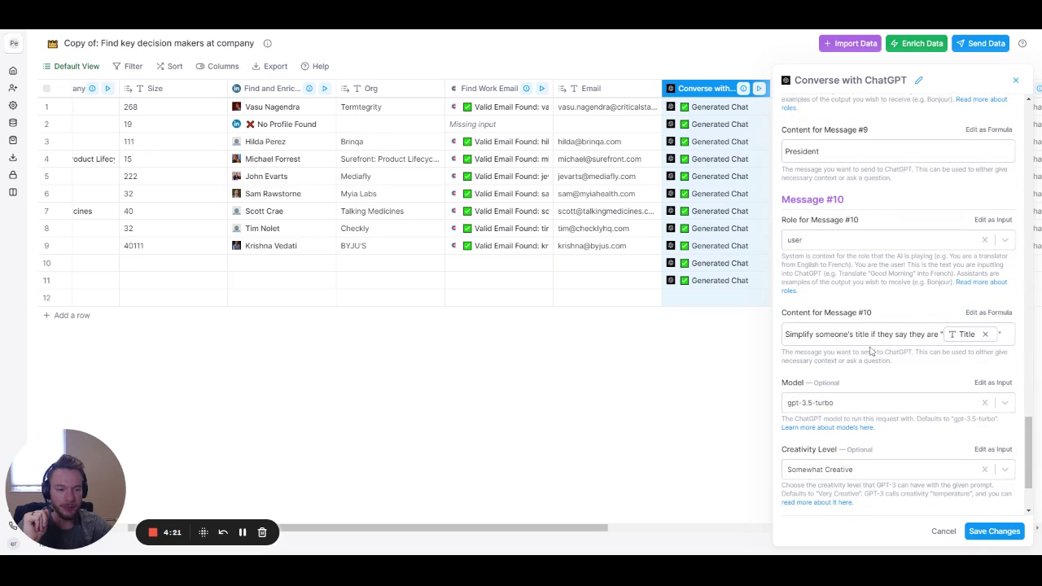
scroll(872, 351, down, 2)
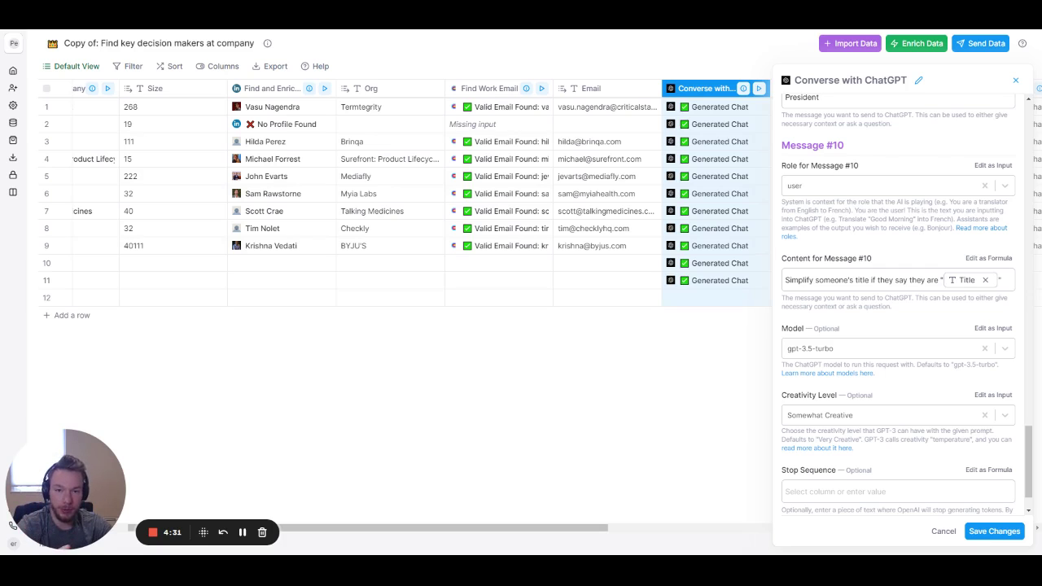
Step: Save the ChatGPT column's settings and compare row 11's original Title with its simplified Content
scroll(321, 175, right, 5)
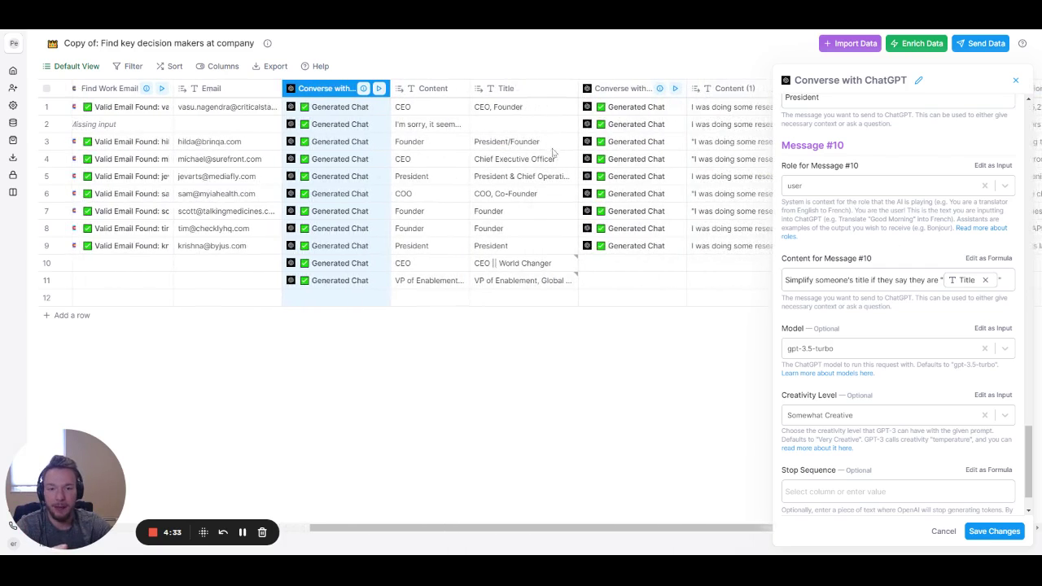
scroll(412, 166, left, 3)
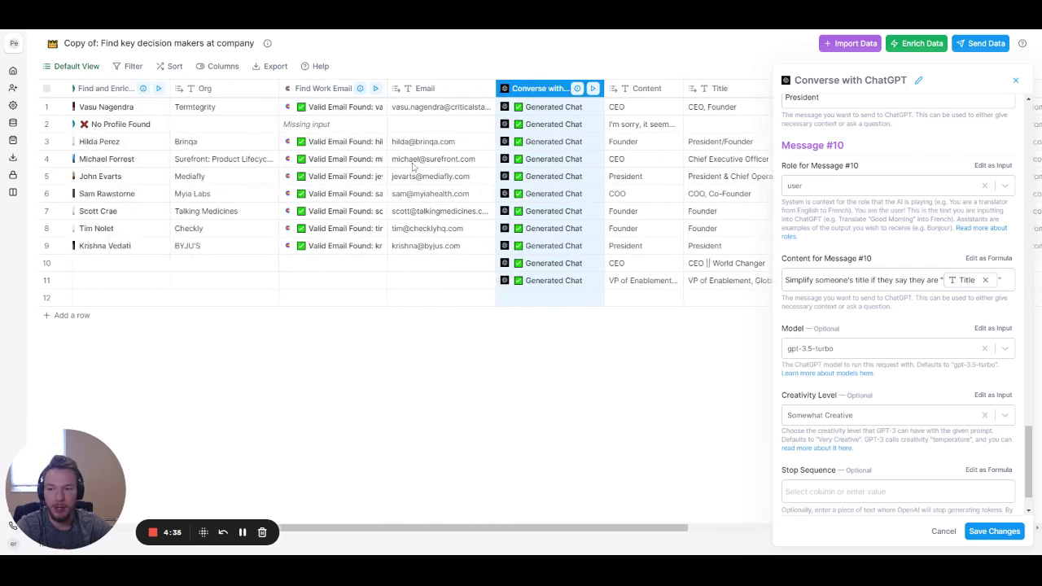
scroll(413, 167, left, 3)
scroll(333, 183, right, 5)
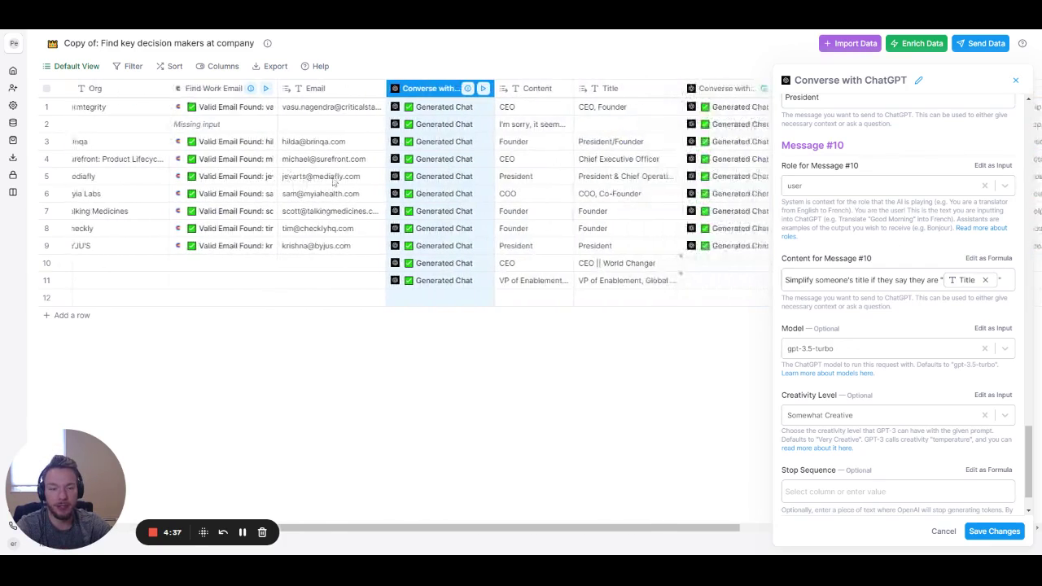
scroll(333, 183, right, 2)
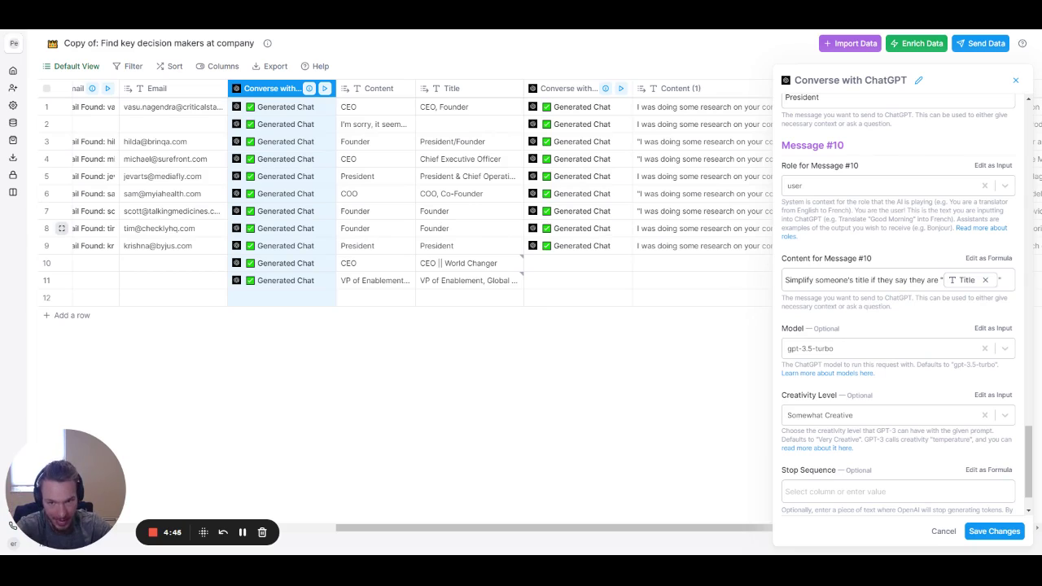
click(991, 530)
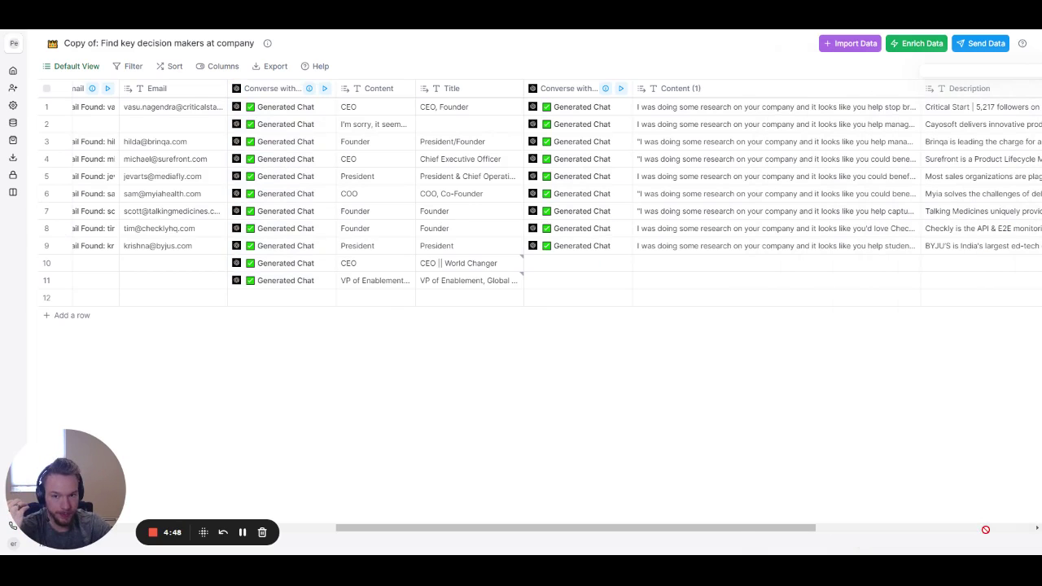
double_click(451, 283)
double_click(377, 284)
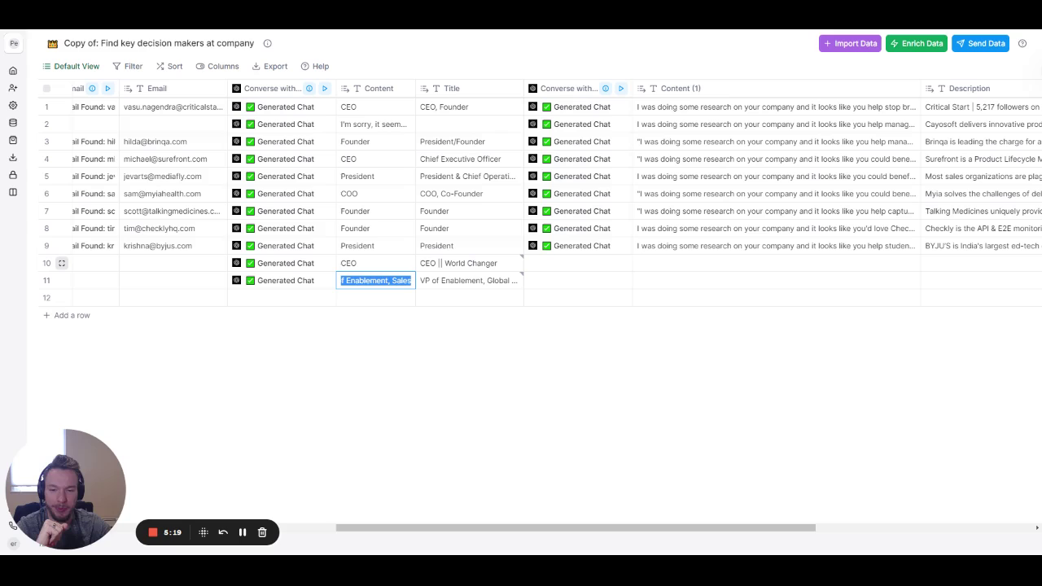
Step: Enter "VP of Sales: We're Hiring (YC W21)" as the Title in row 12 and check the generated Content
double_click(454, 304)
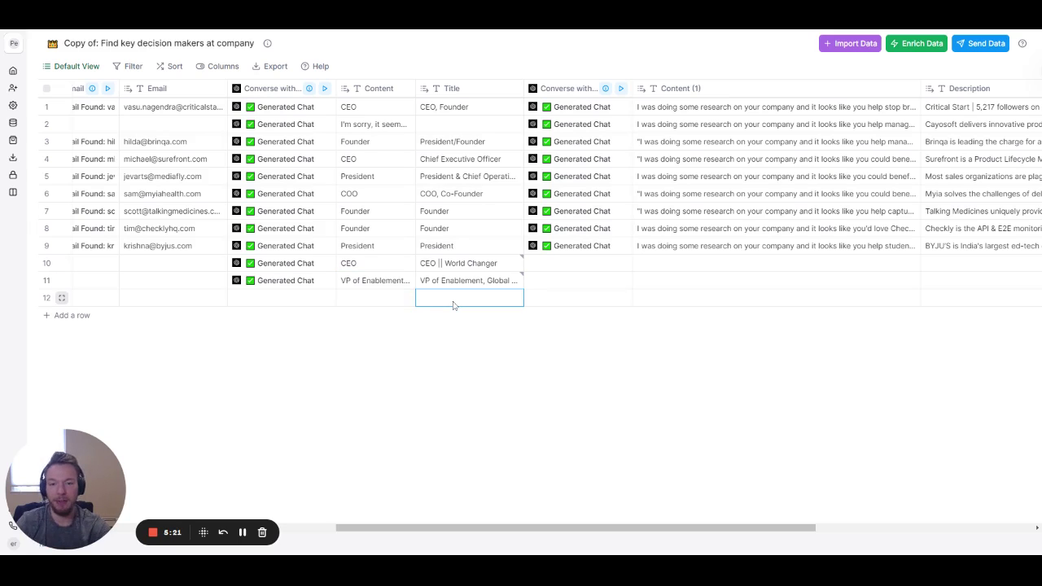
text(CEO)
key(BackSpace)
key(BackSpace)
key(BackSpace)
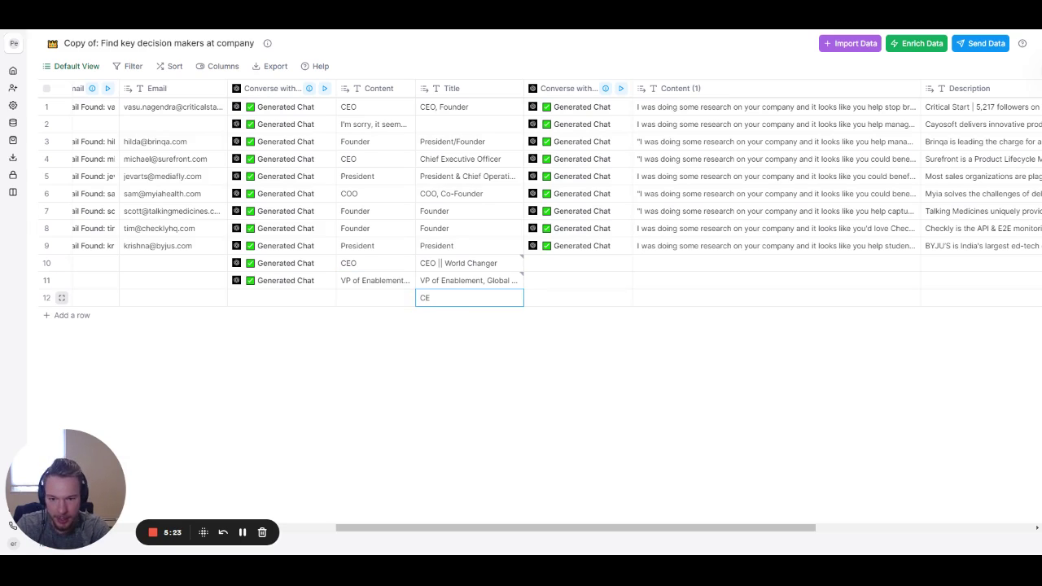
text(VP of Sale)
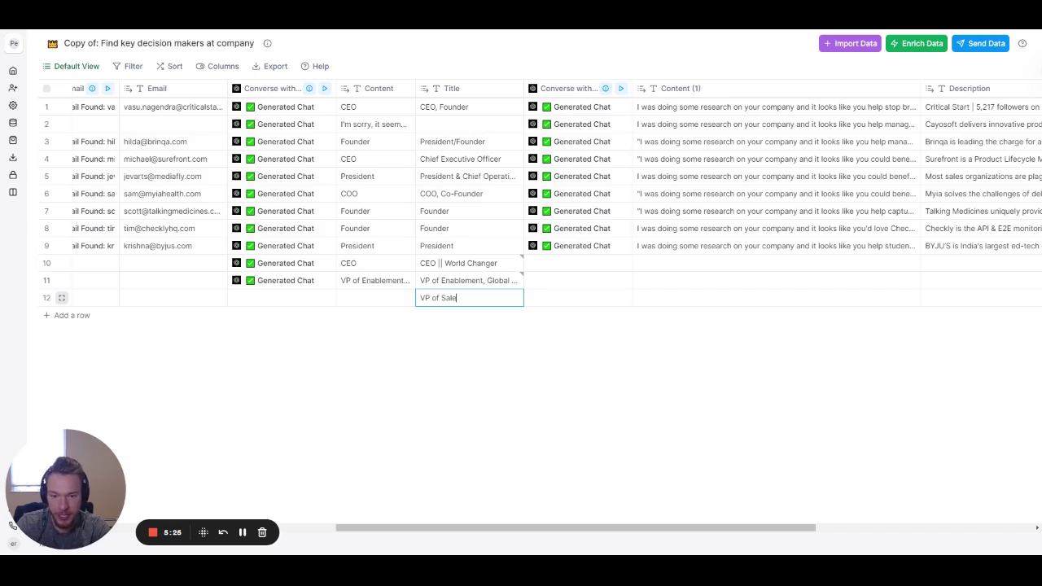
text(s: We'r)
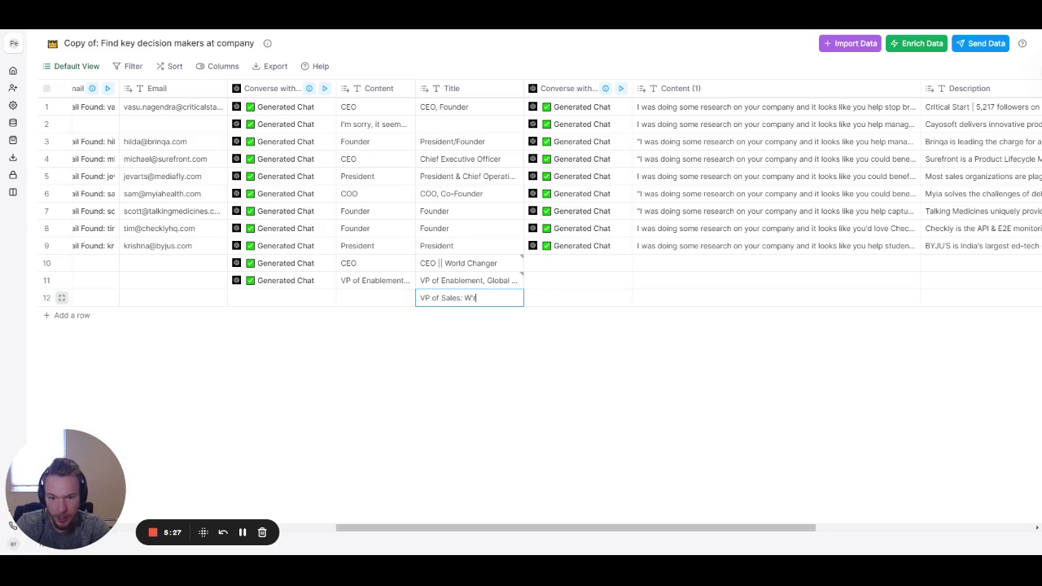
text(n)
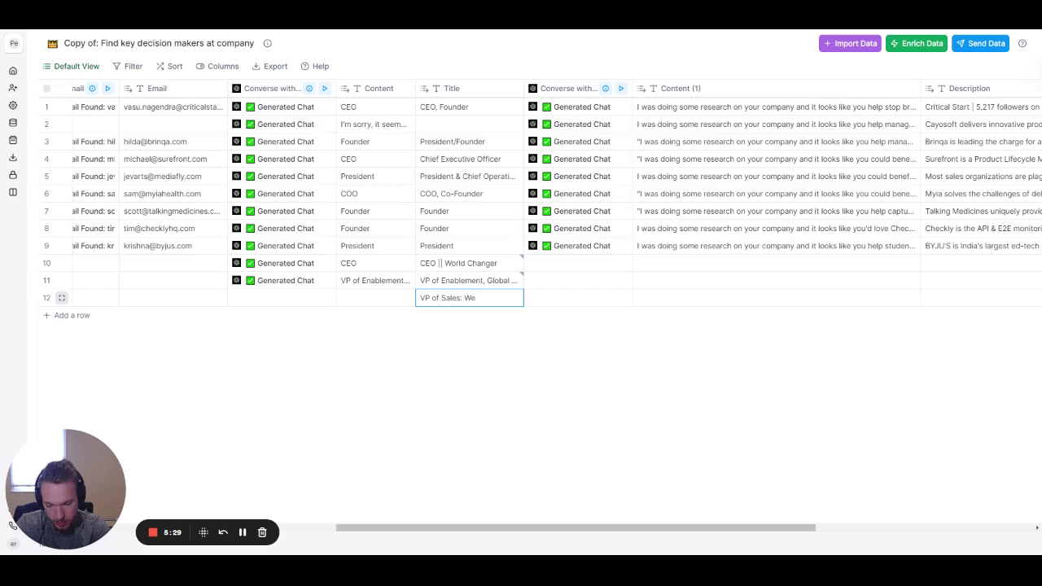
text('re Hiring)
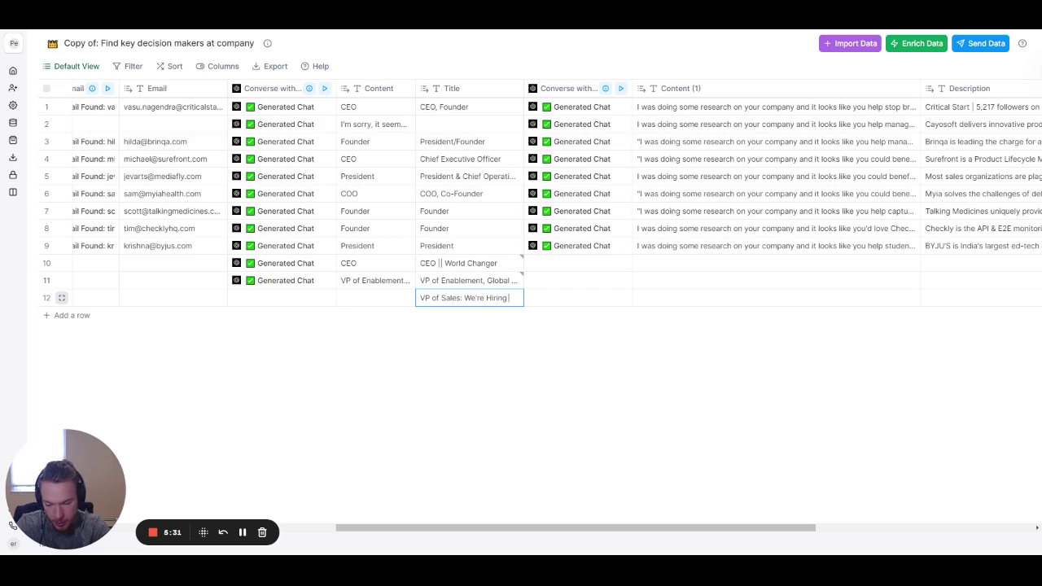
text( (YC W21))
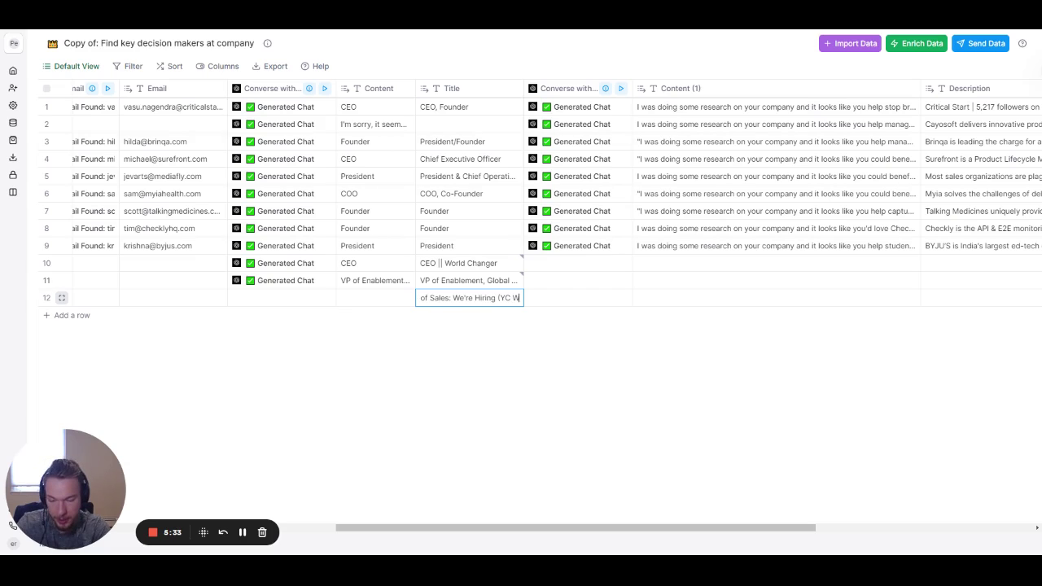
key(Return)
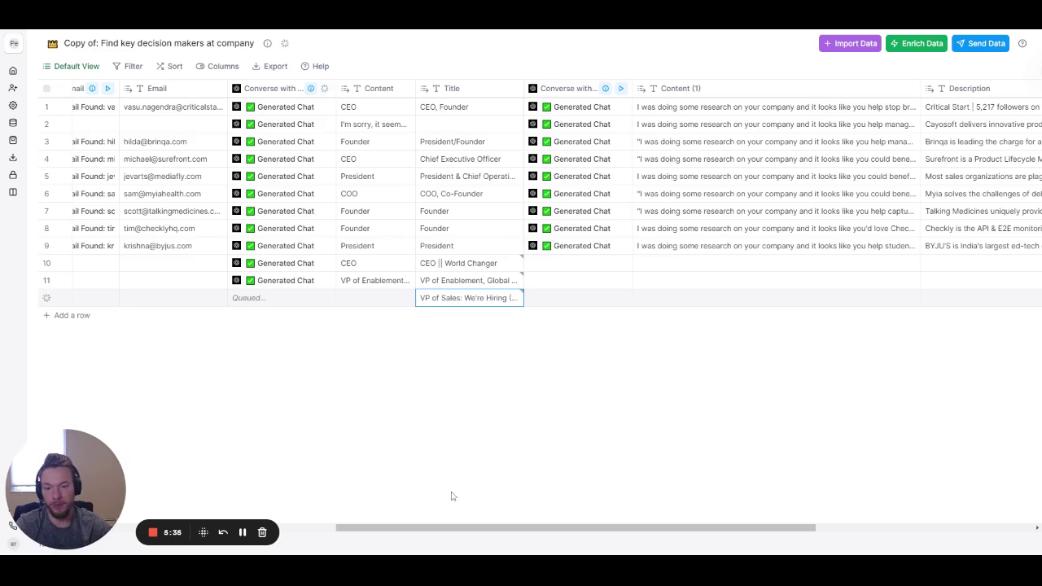
click(364, 306)
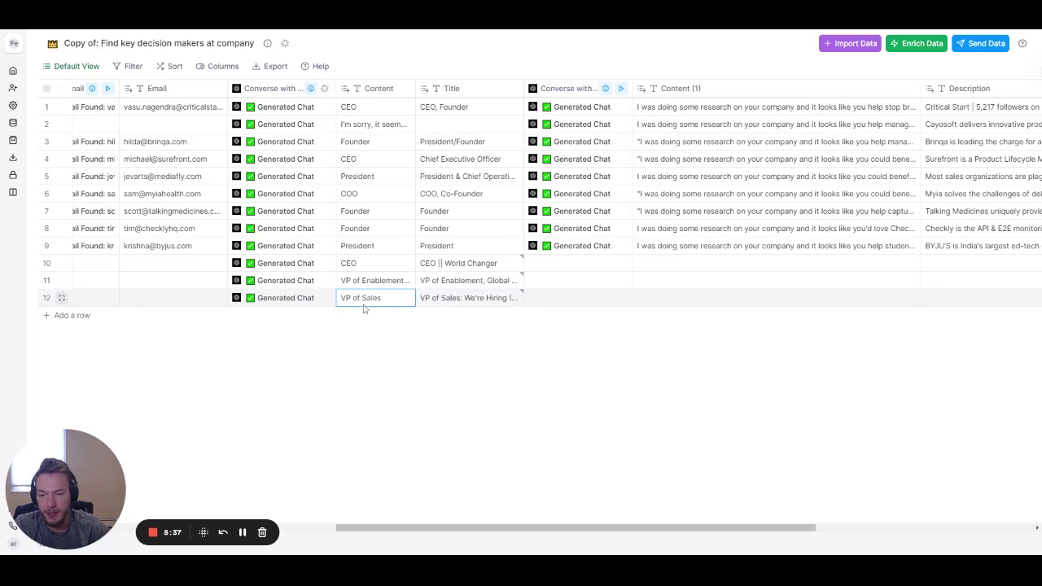
Step: Read row 12's simplified Content and look through the Converse with ChatGPT (1) column's settings, from the number of messages to the creativity level
double_click(364, 306)
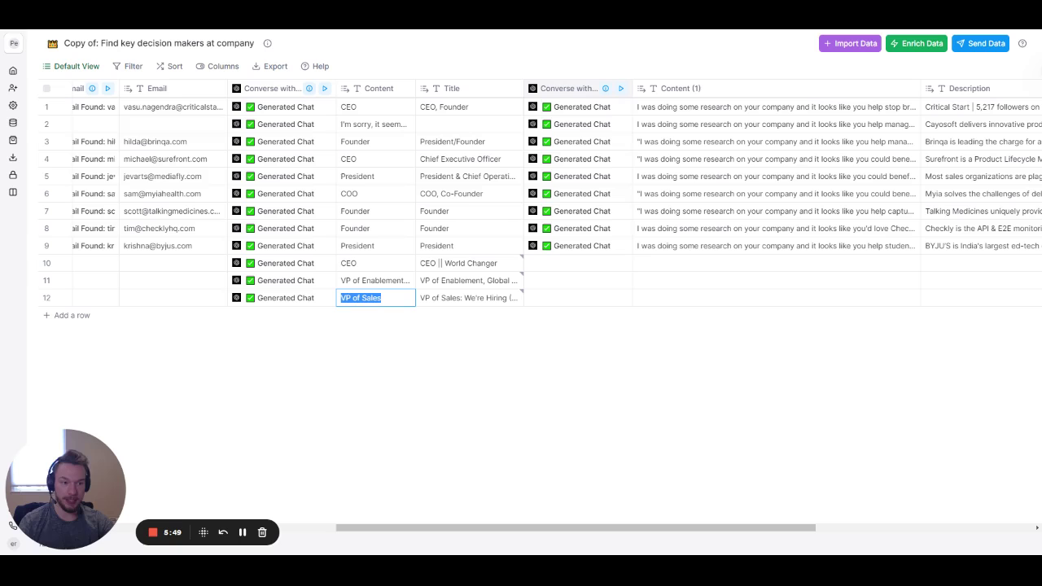
click(574, 88)
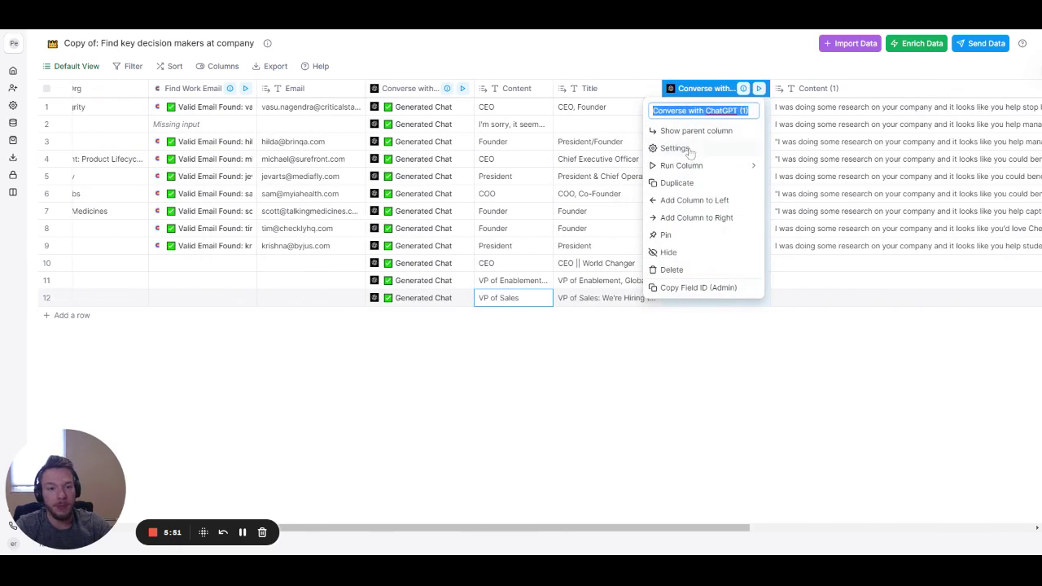
click(690, 152)
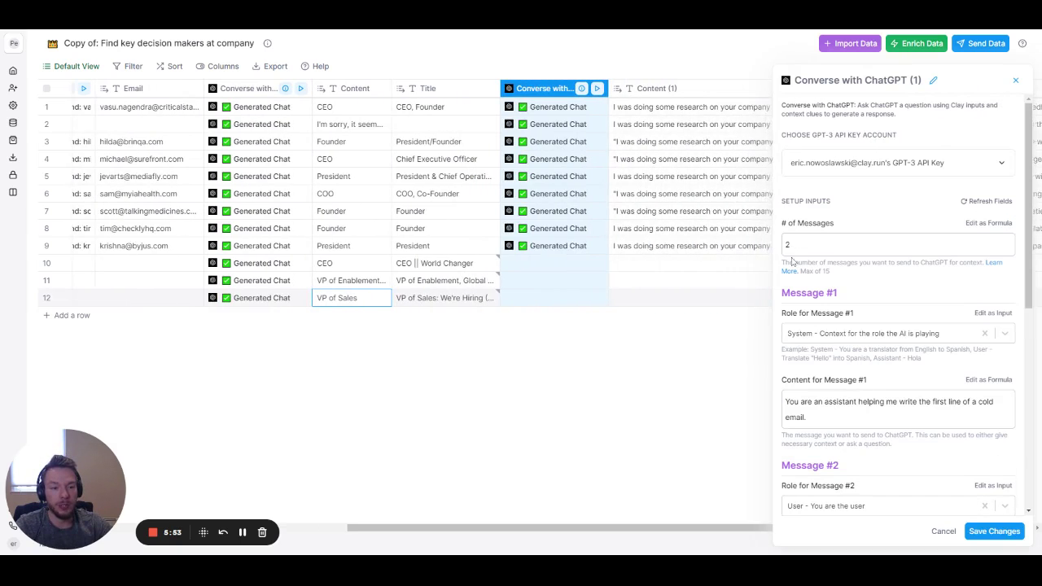
scroll(854, 348, down, 3)
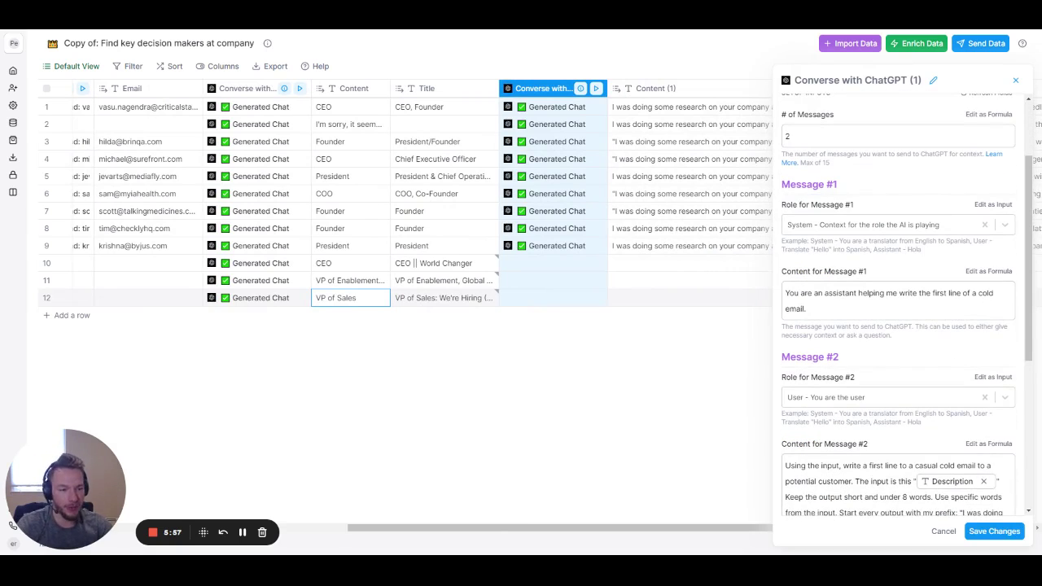
scroll(895, 309, down, 6)
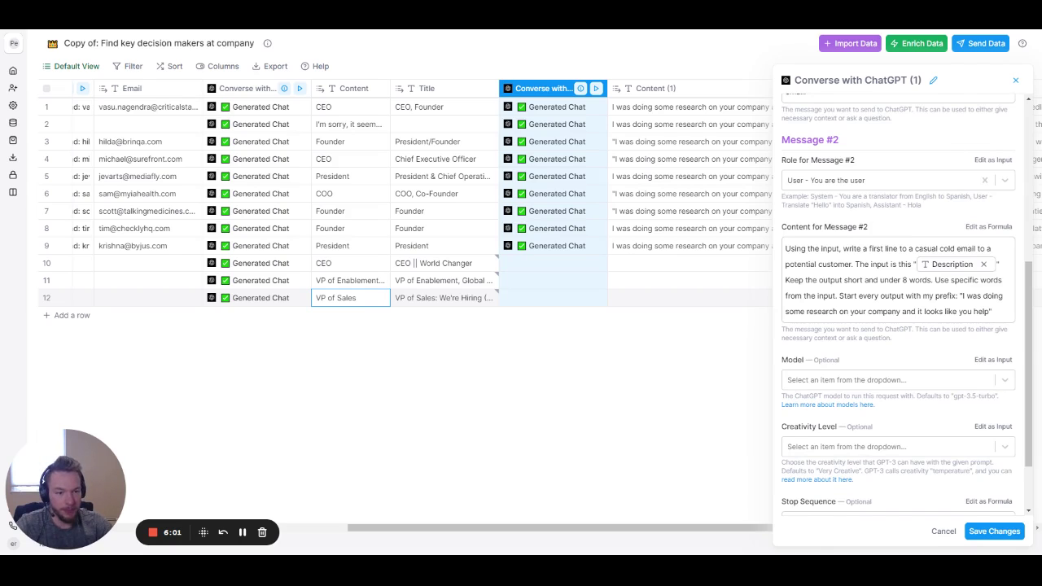
Step: Examine the Message #2 prompt's input, length and prefix instructions, and save the Converse with ChatGPT (1) column's settings
drag(786, 248, 996, 274)
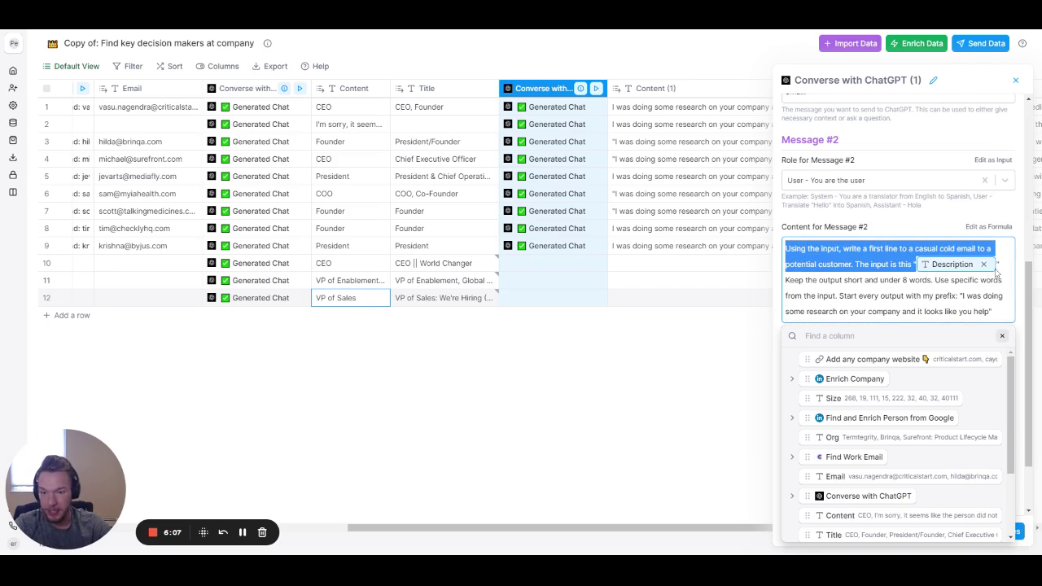
drag(999, 275, 876, 296)
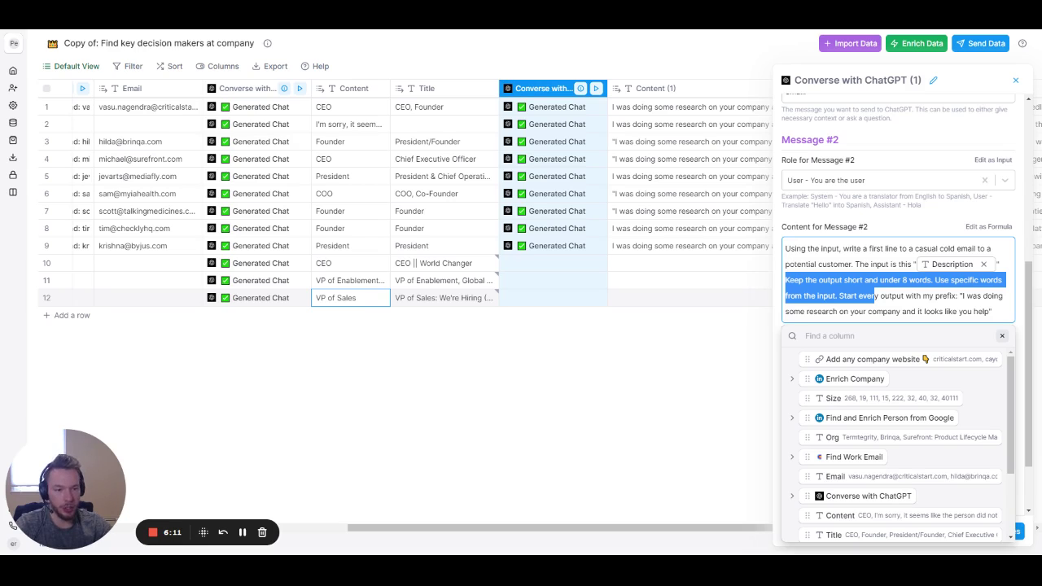
drag(876, 295, 956, 296)
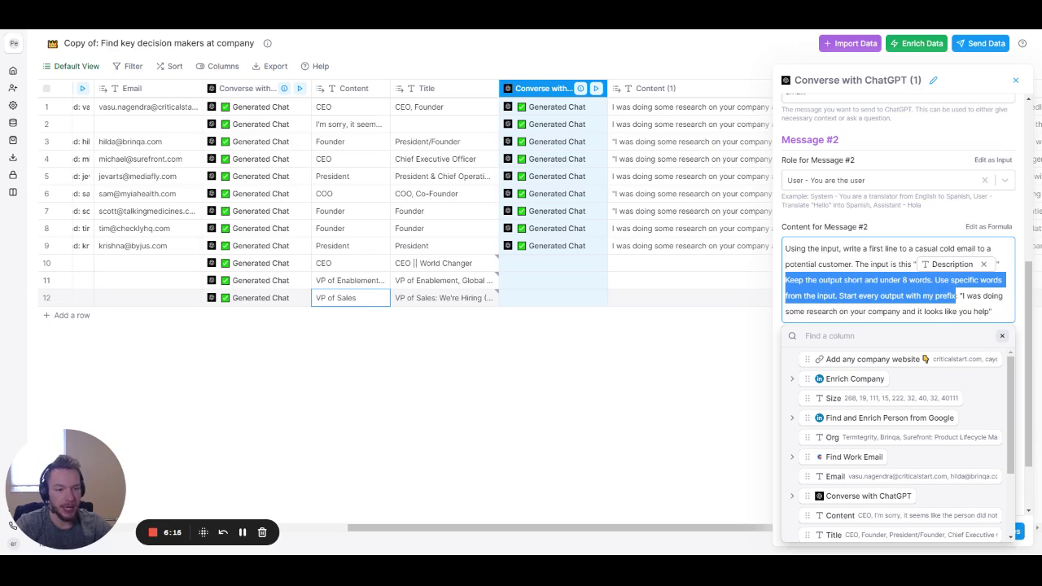
click(1002, 337)
click(1002, 337)
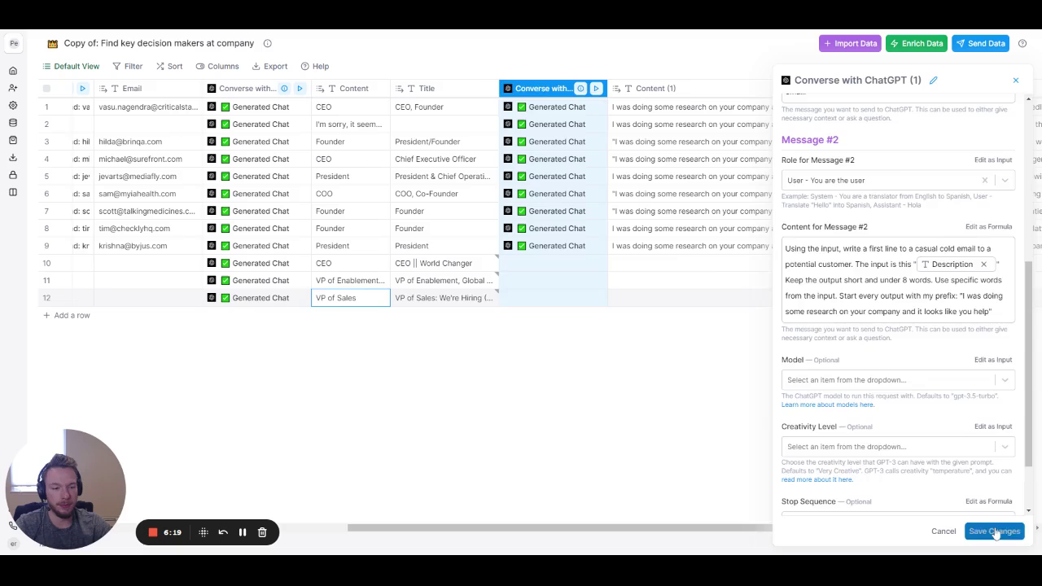
click(996, 530)
Step: Read the generated Content (1) lines in rows 8 and 7, and compare row 7's line with its company Description
scroll(619, 209, right, 5)
scroll(619, 209, right, 3)
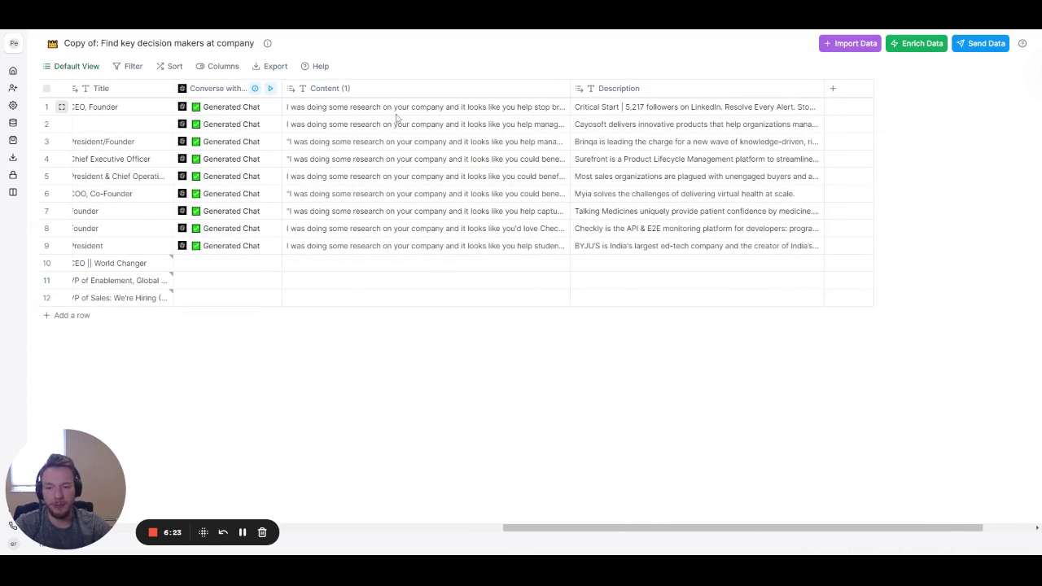
double_click(372, 231)
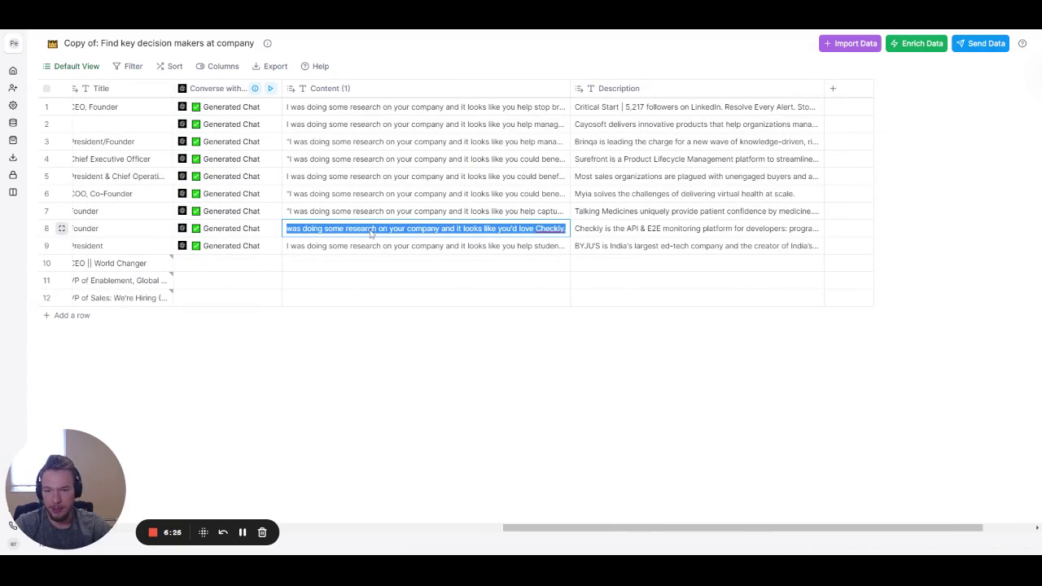
double_click(372, 213)
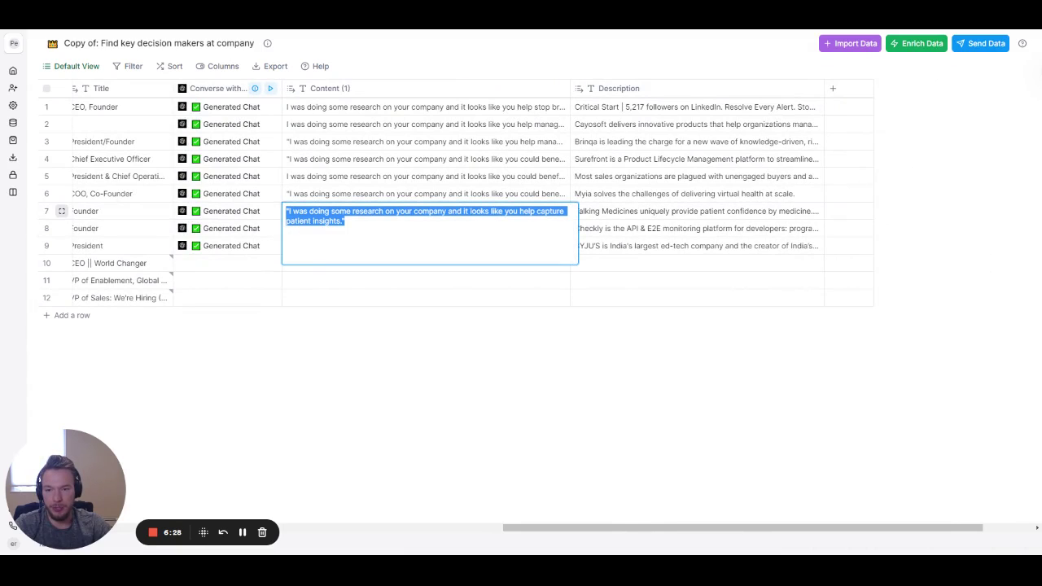
double_click(601, 215)
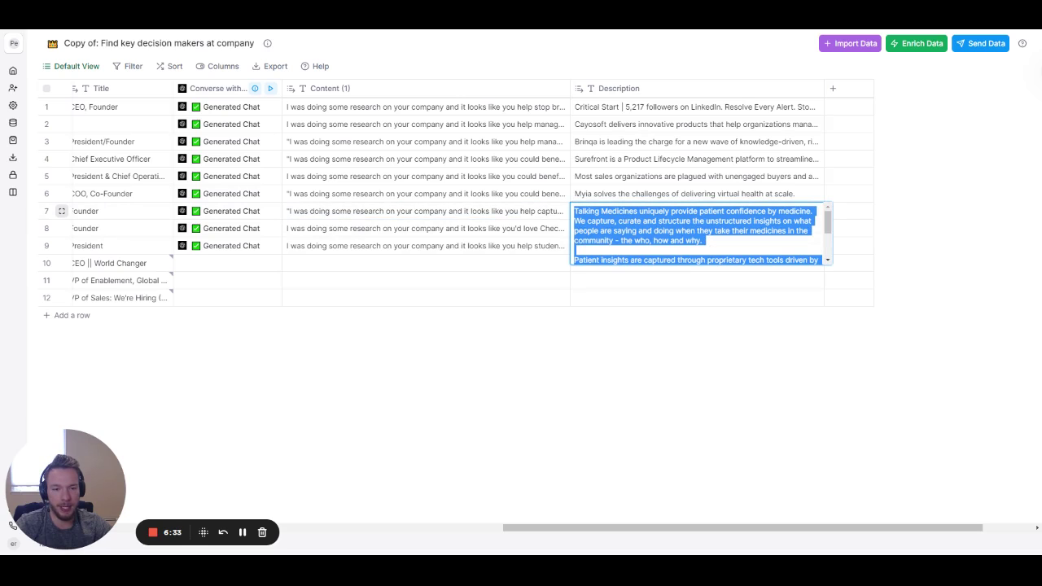
Step: Compare row 1's generated first line in Content (1) with the Critical Start company Description
click(358, 109)
click(358, 110)
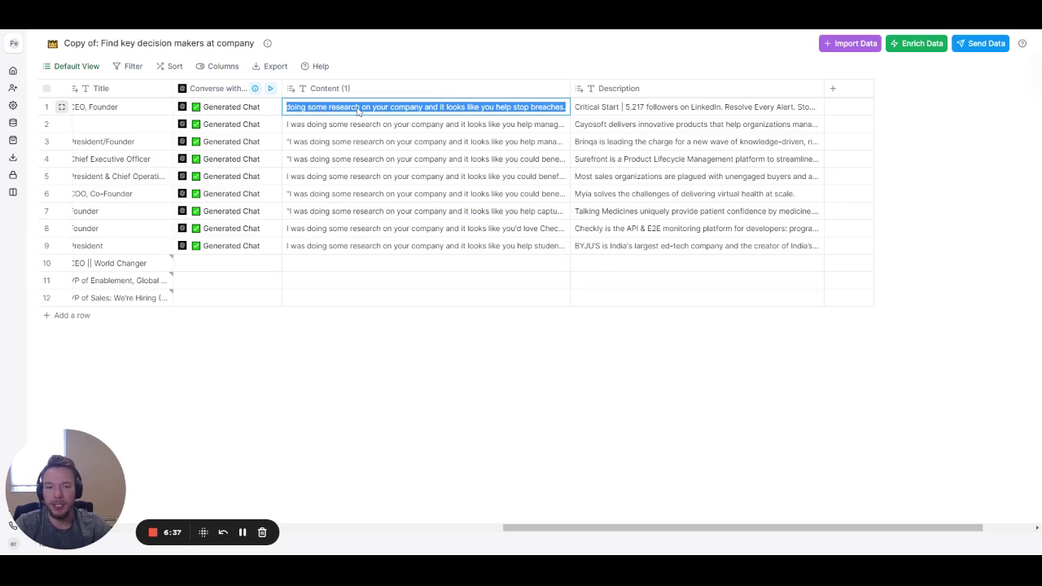
click(619, 120)
click(624, 119)
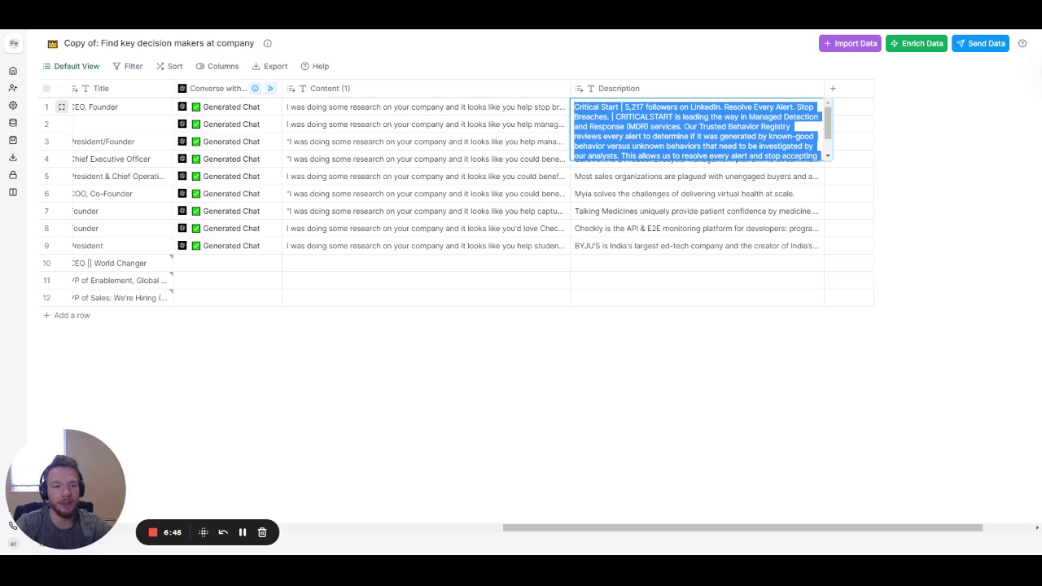
Step: Read row 3's Brinqa Description in full and compare it with the generated first line in Content (1)
click(528, 143)
key(Right)
key(Return)
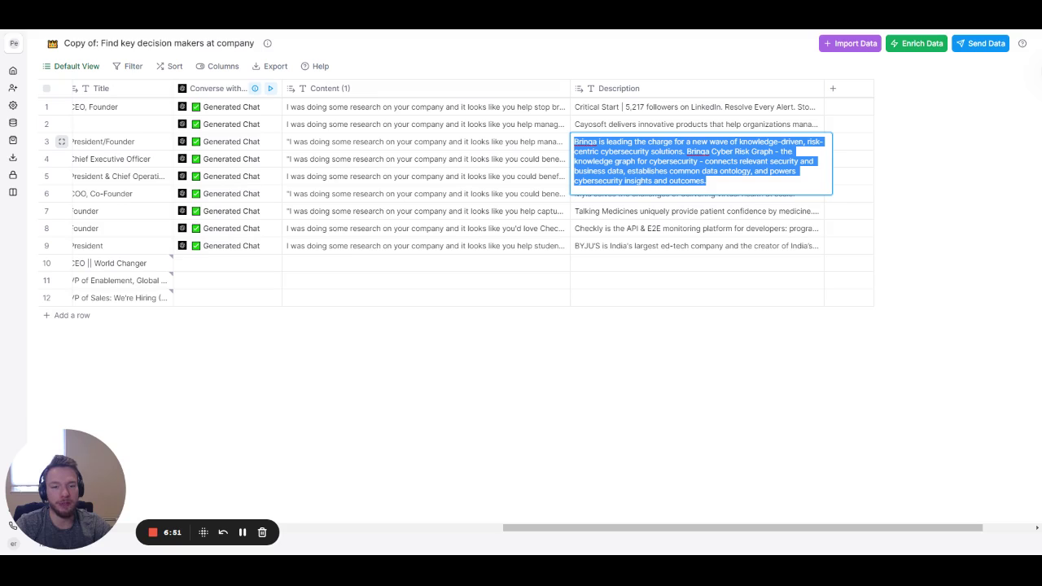
key(Escape)
key(Left)
key(Return)
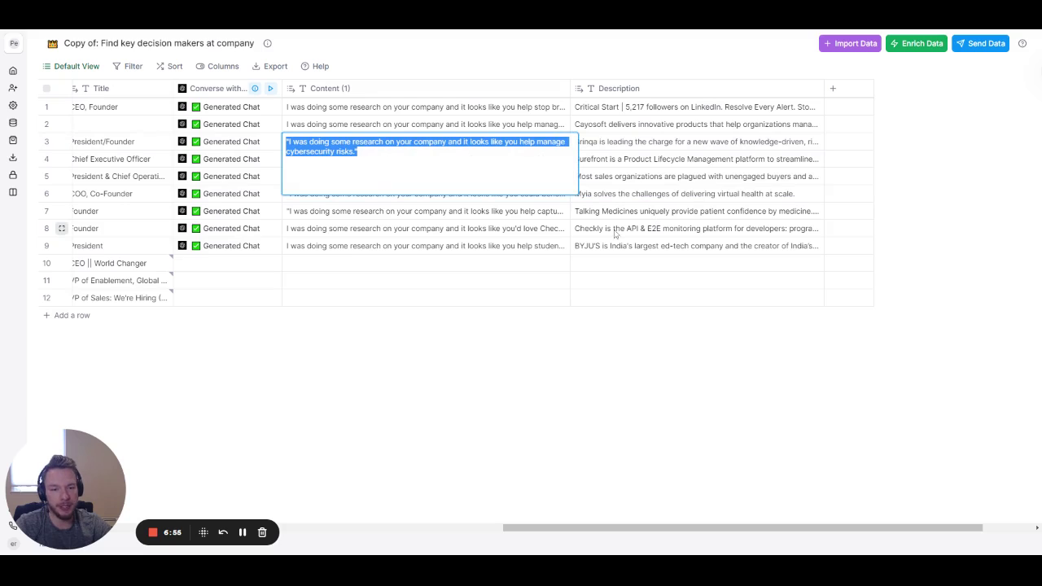
Step: Compare row 8's generated first line in Content (1) with the full Checkly Description, leaving both cells as they are
double_click(460, 228)
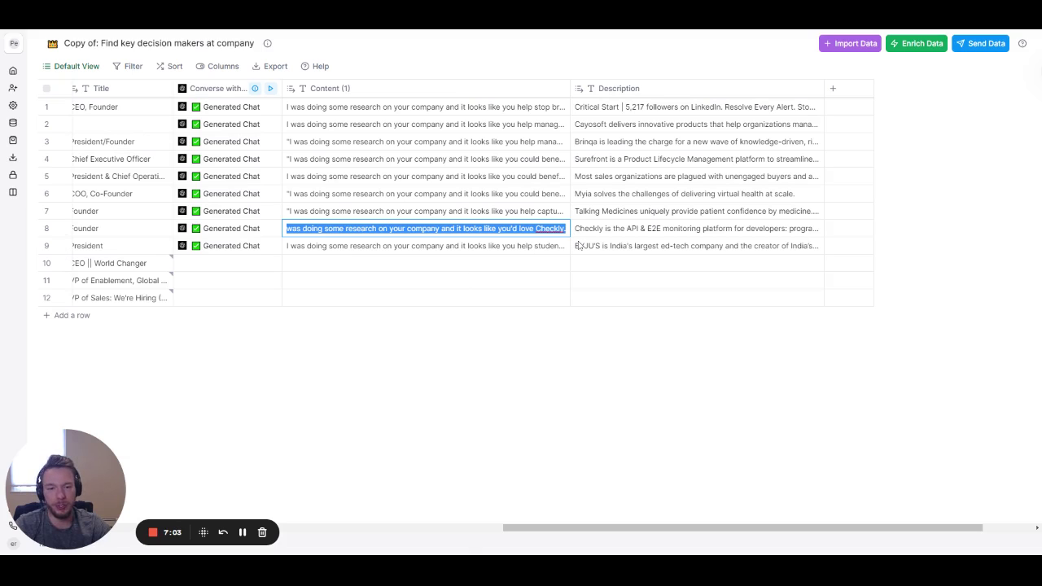
click(635, 233)
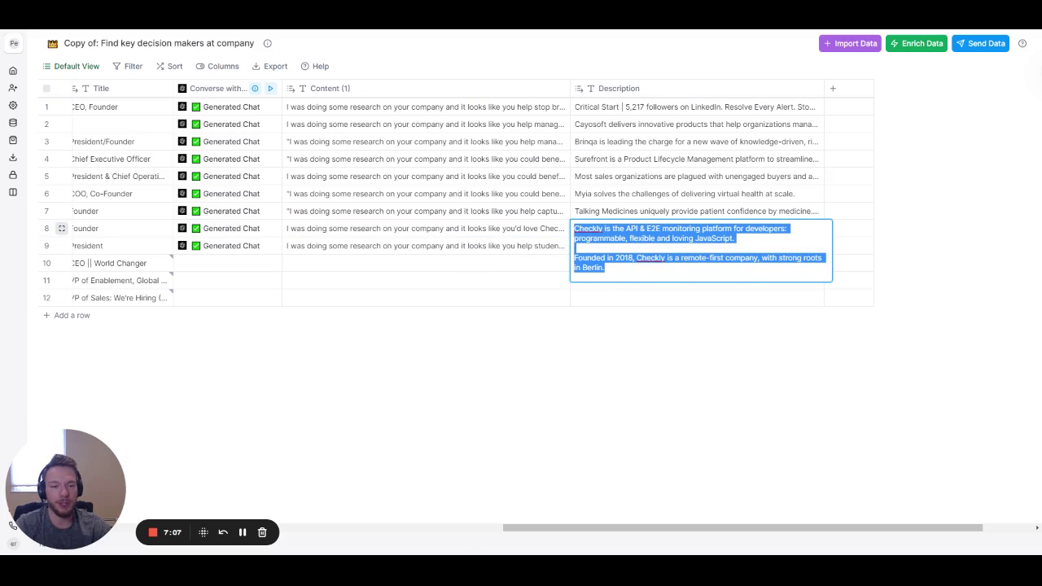
click(578, 248)
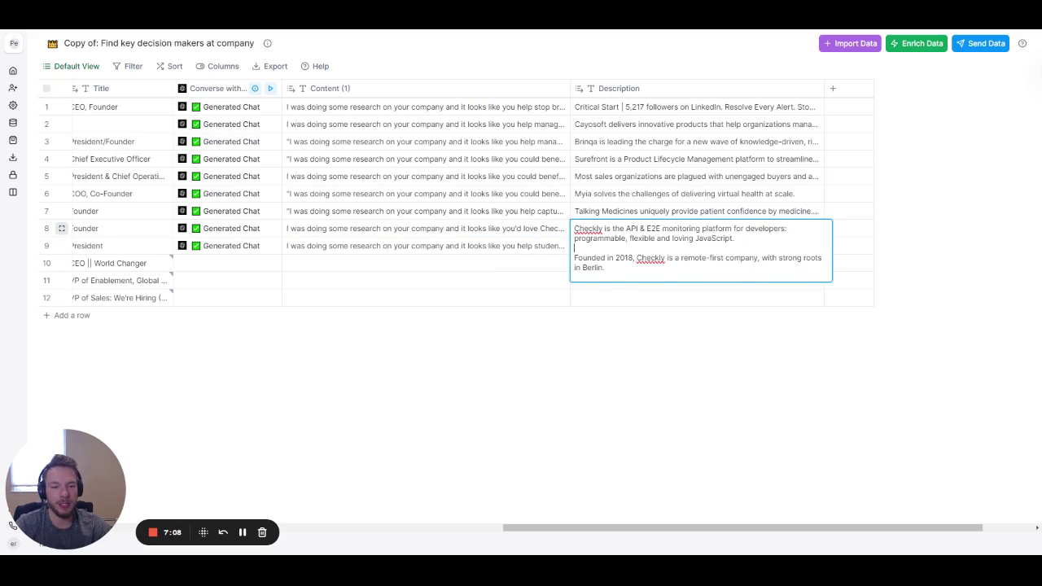
click(612, 344)
Step: Compare row 9's generated first line with the long BYJU'S Description and close the cell without editing it
double_click(377, 249)
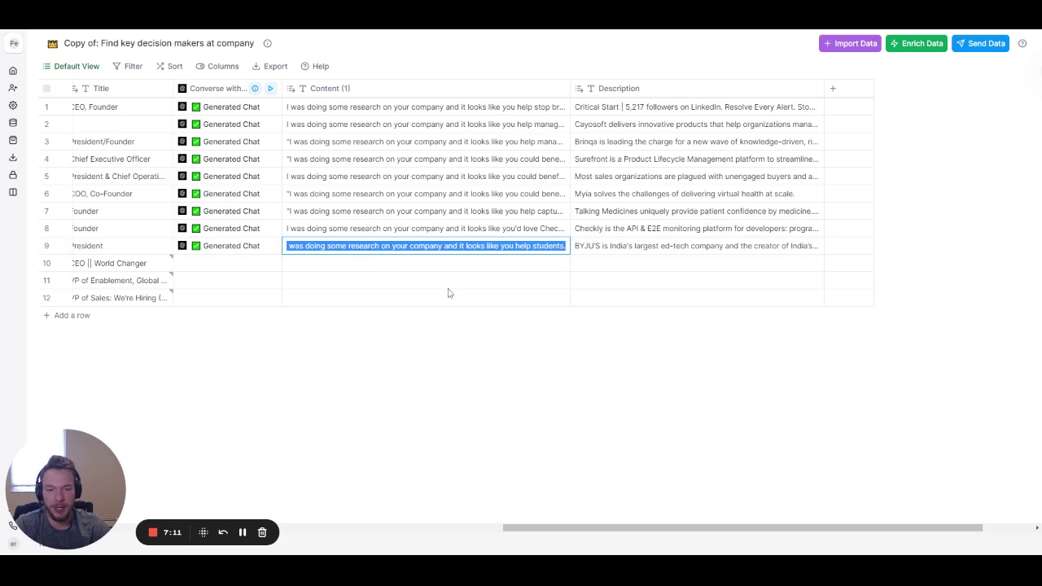
double_click(643, 252)
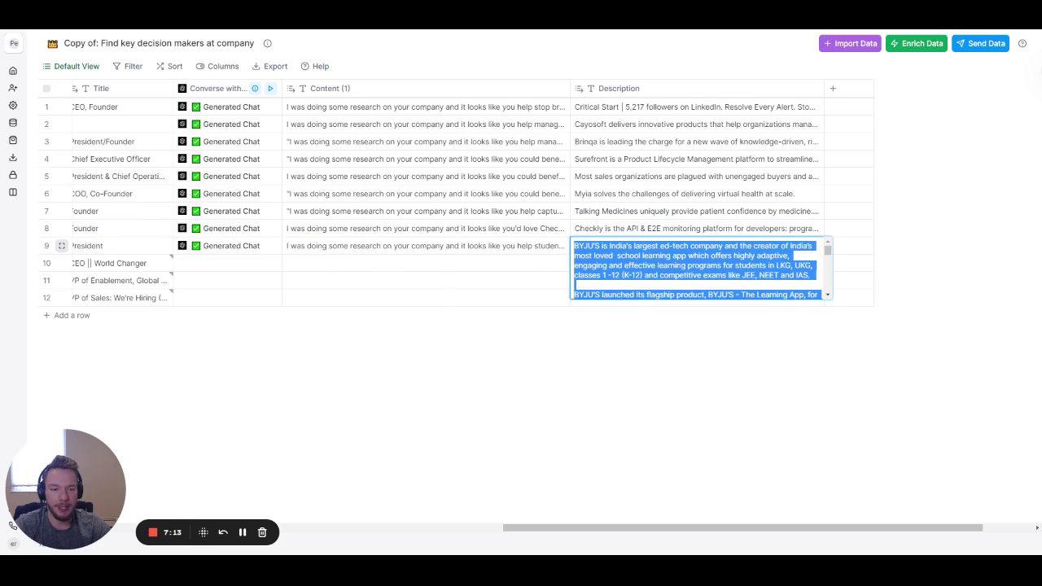
scroll(697, 267, down, 2)
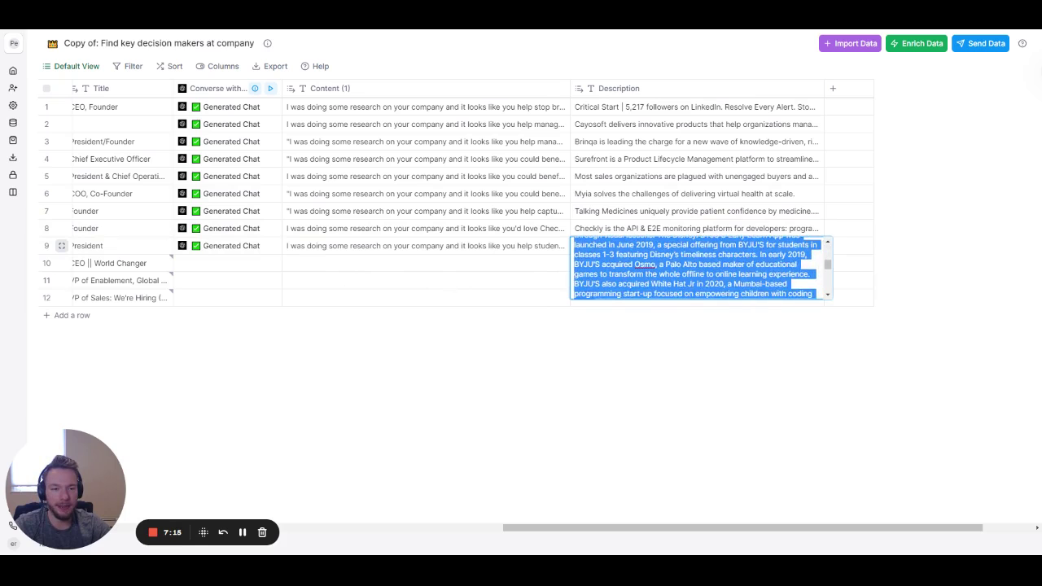
click(635, 400)
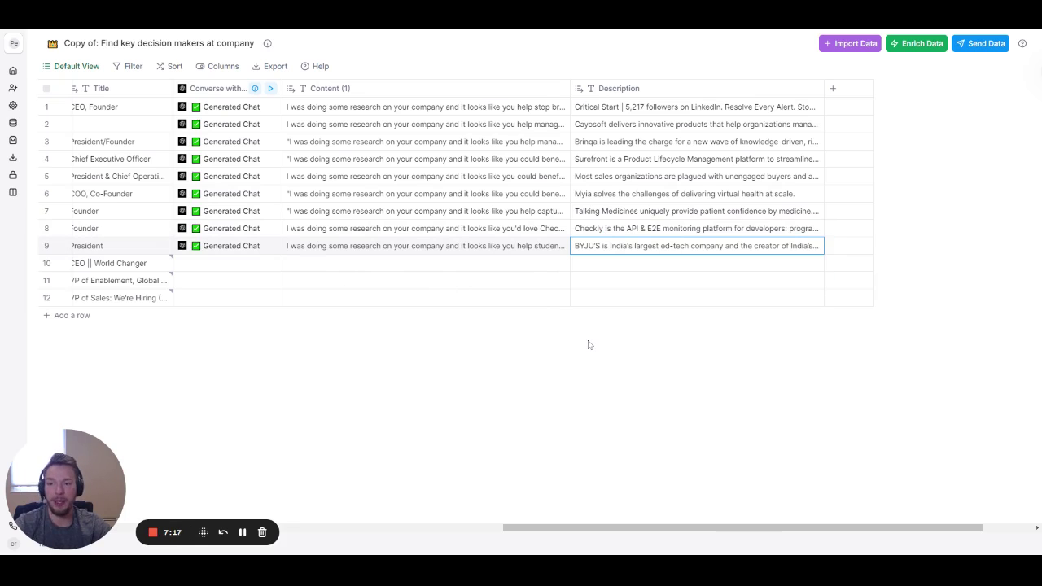